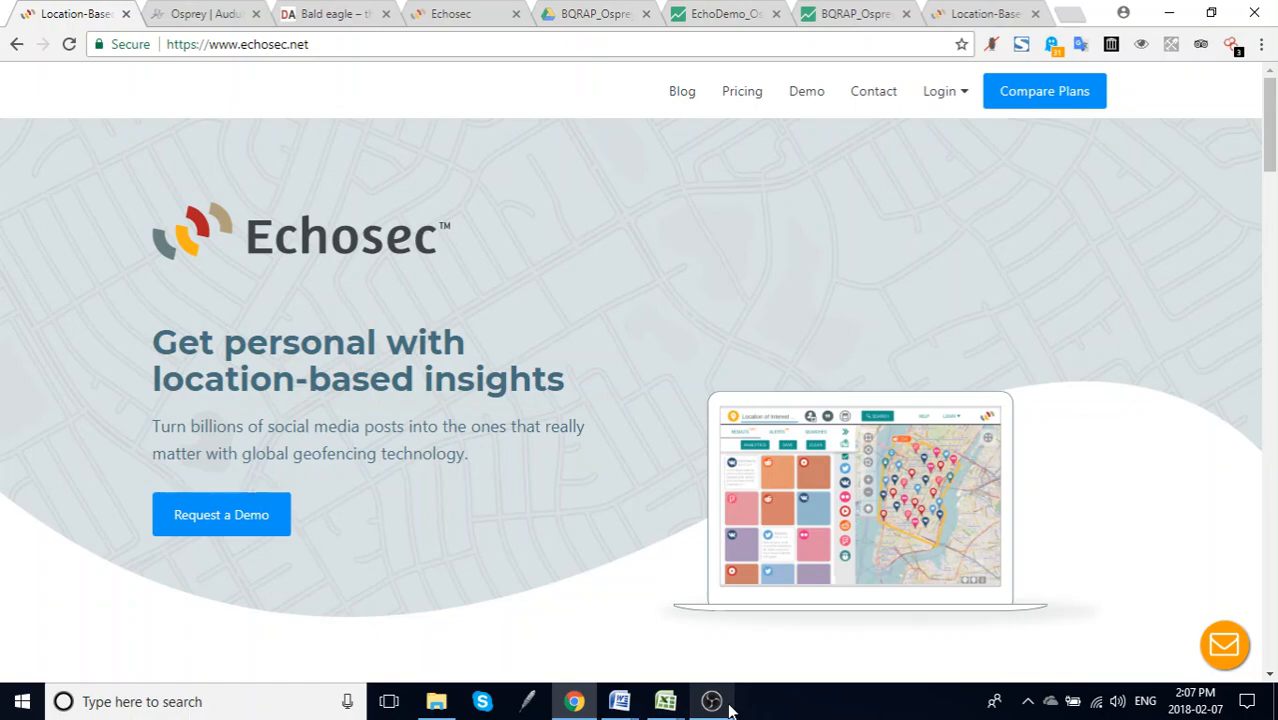
# - Search Echosec for posts located in Quinte West, ON, Canada
pyautogui.click(168, 10)
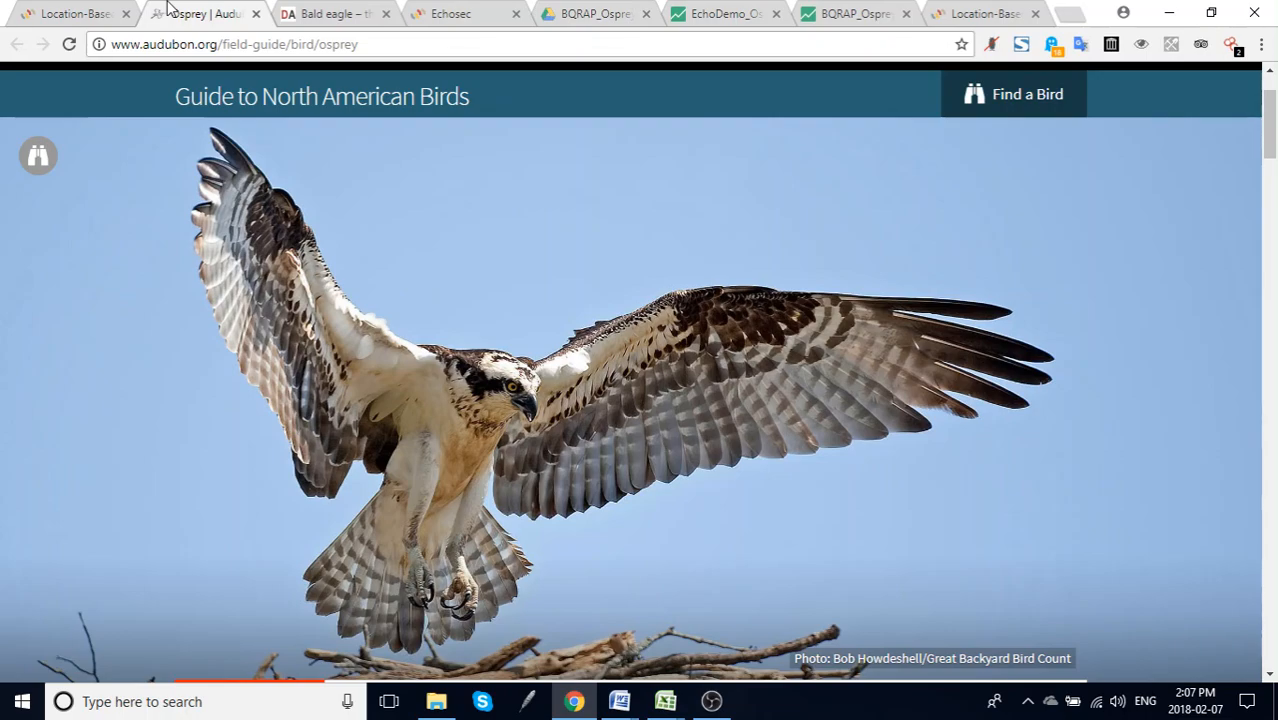
pyautogui.click(441, 12)
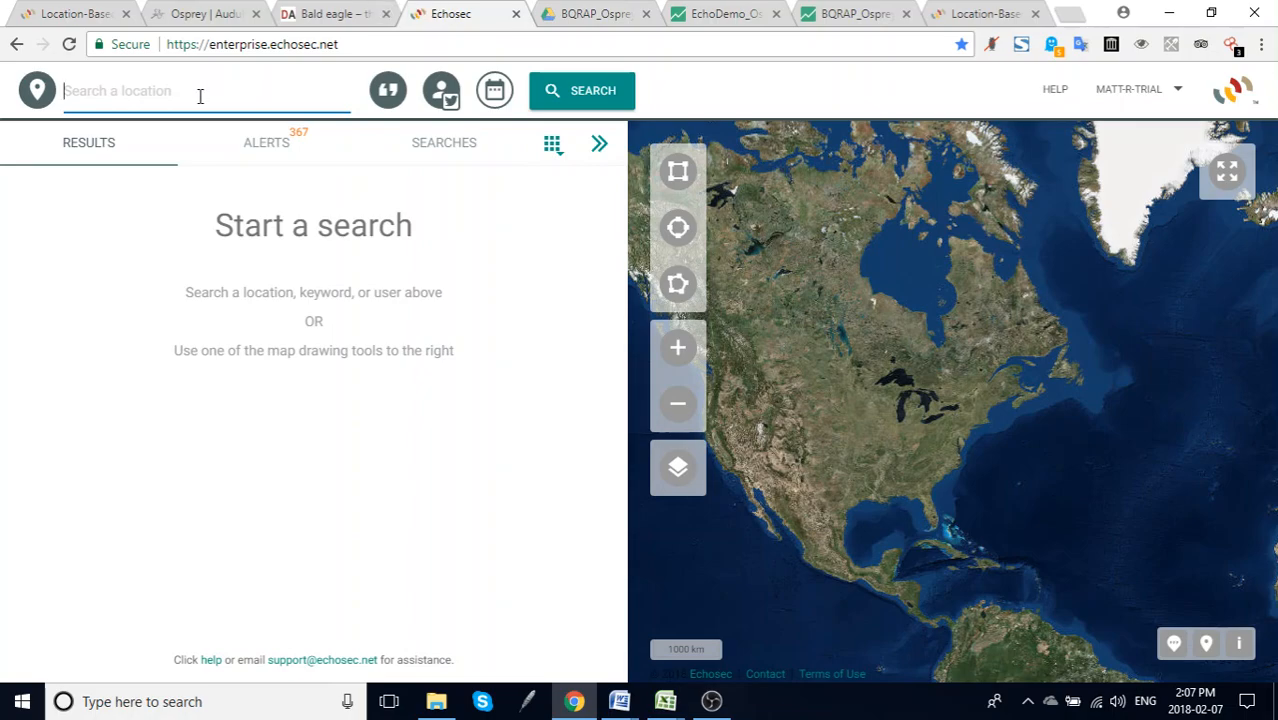
pyautogui.write('quinte west')
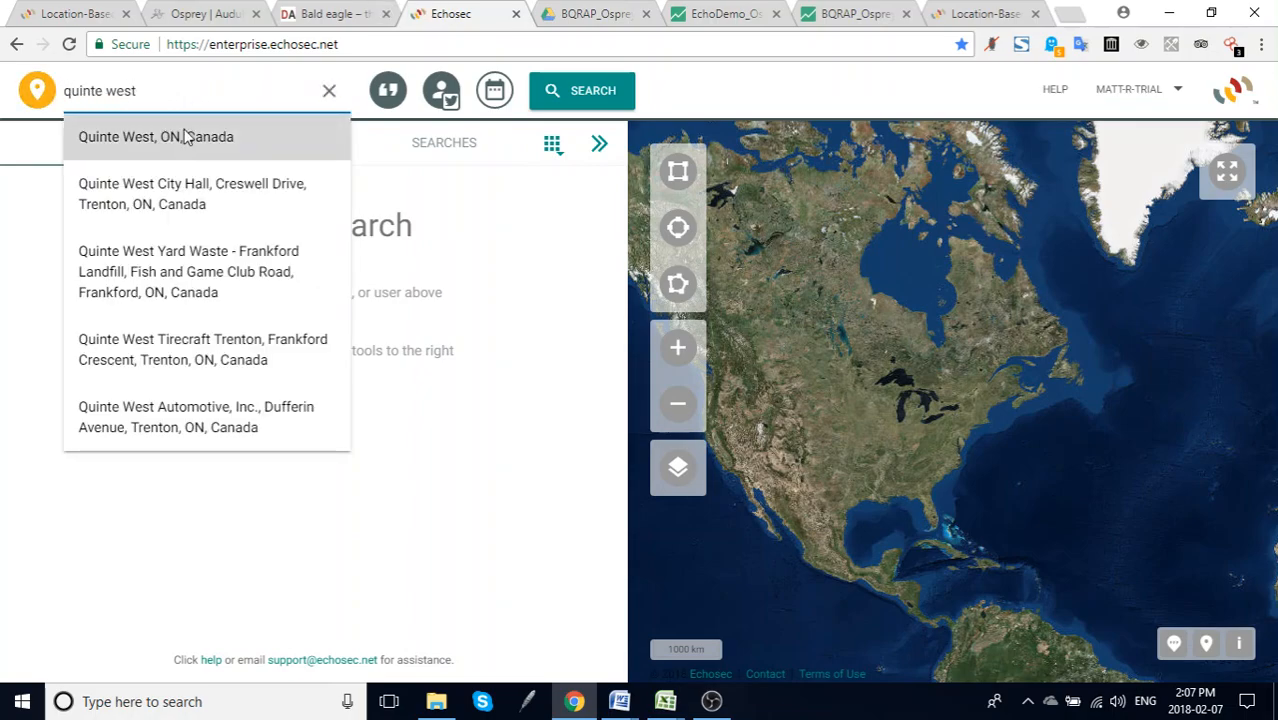
pyautogui.click(185, 134)
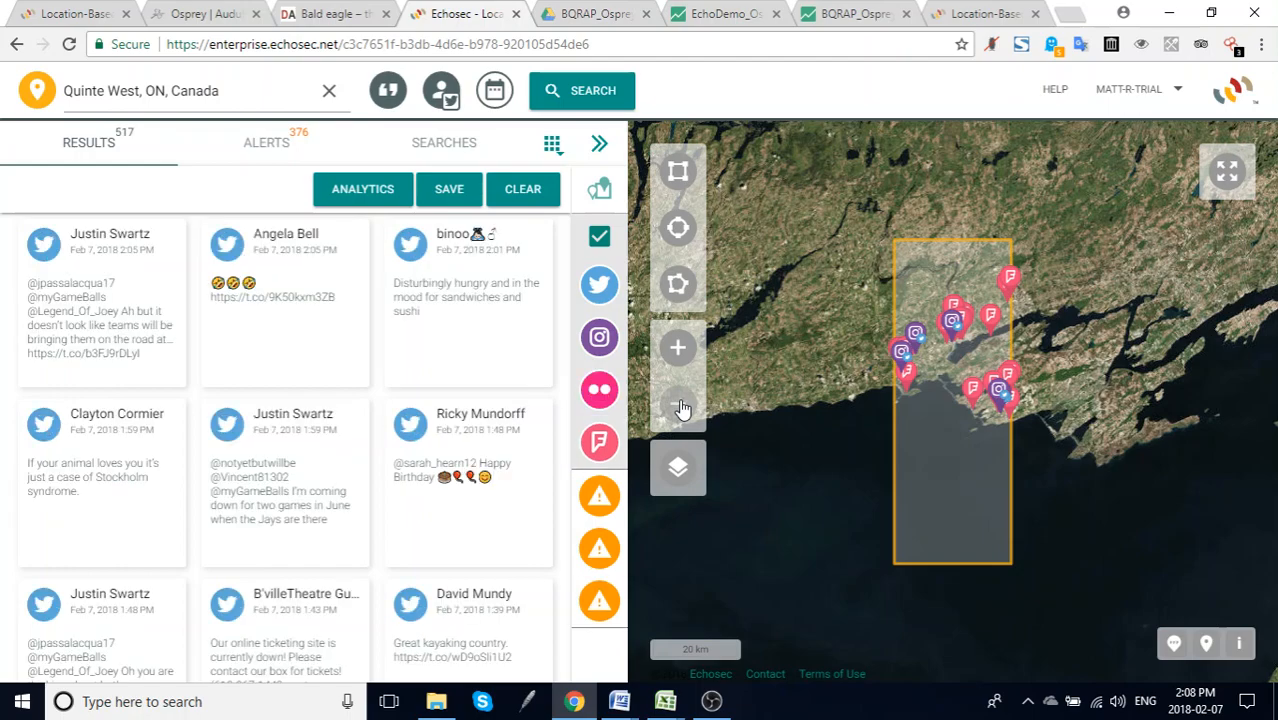
# - Draw a larger rectangular search area on the map around the Quinte West region, extending to the Lake Ontario shore
pyautogui.click(680, 408)
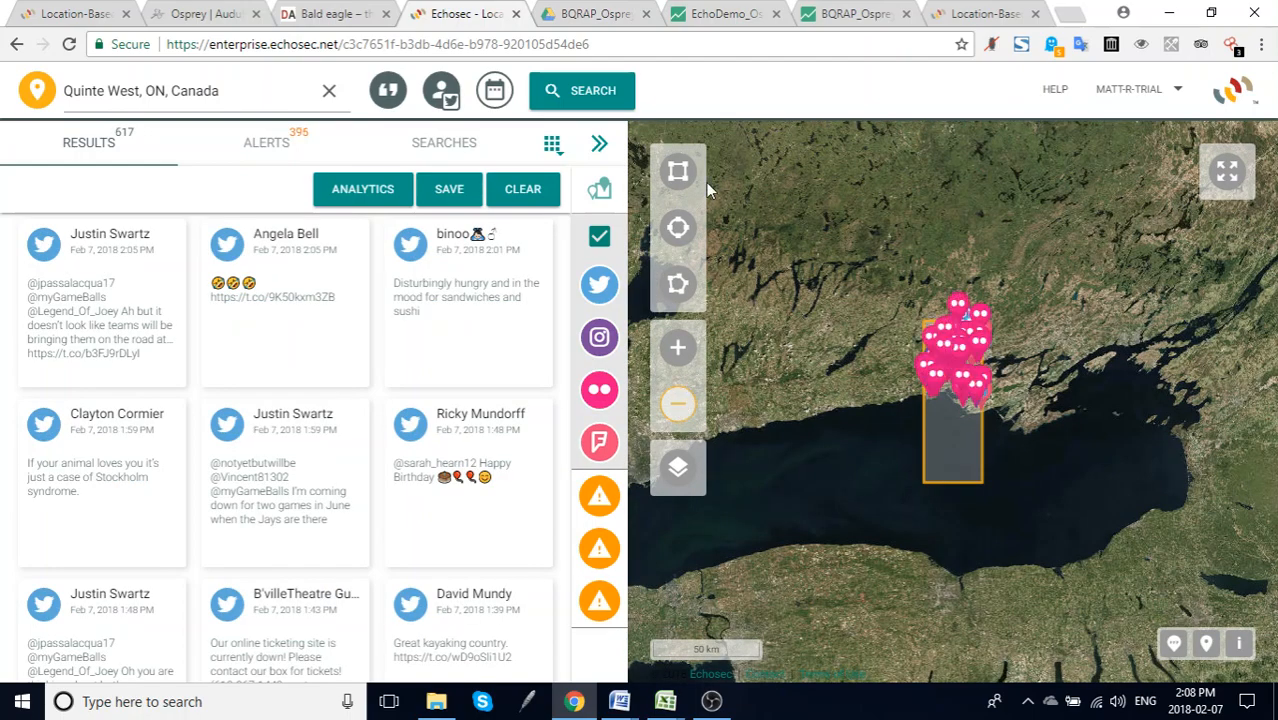
pyautogui.click(678, 174)
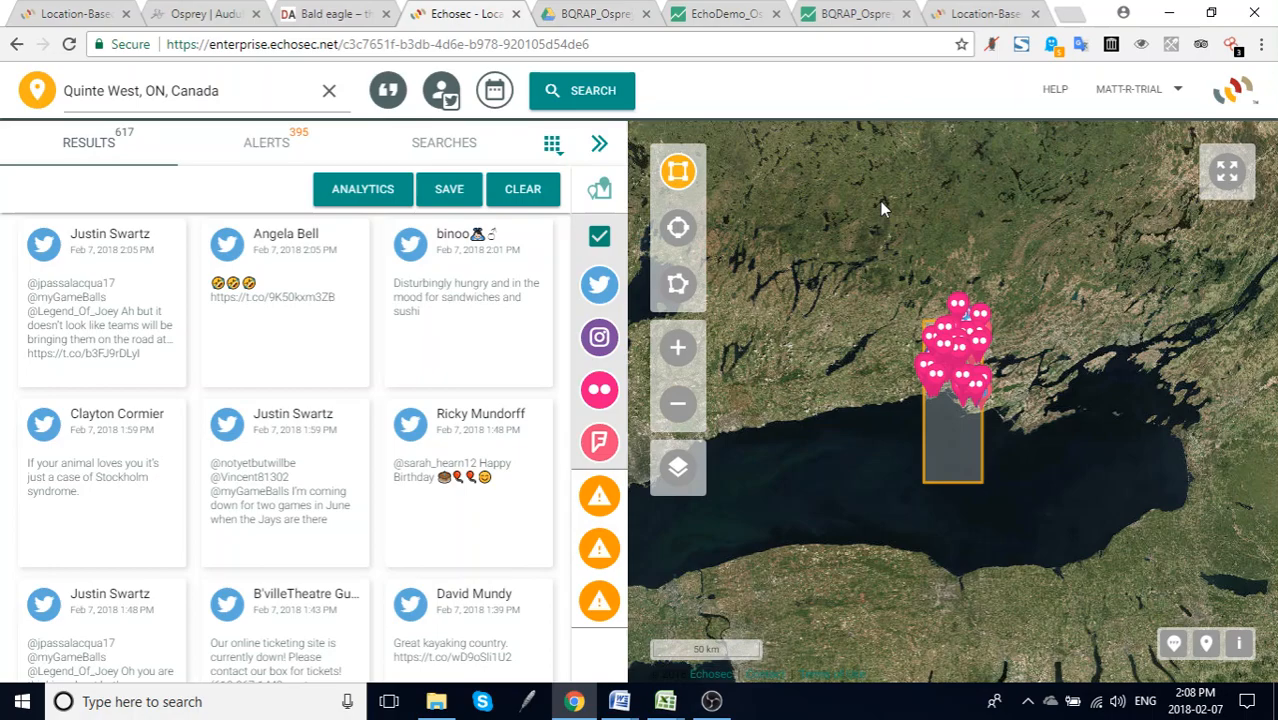
pyautogui.moveTo(882, 204); pyautogui.dragTo(1125, 449)
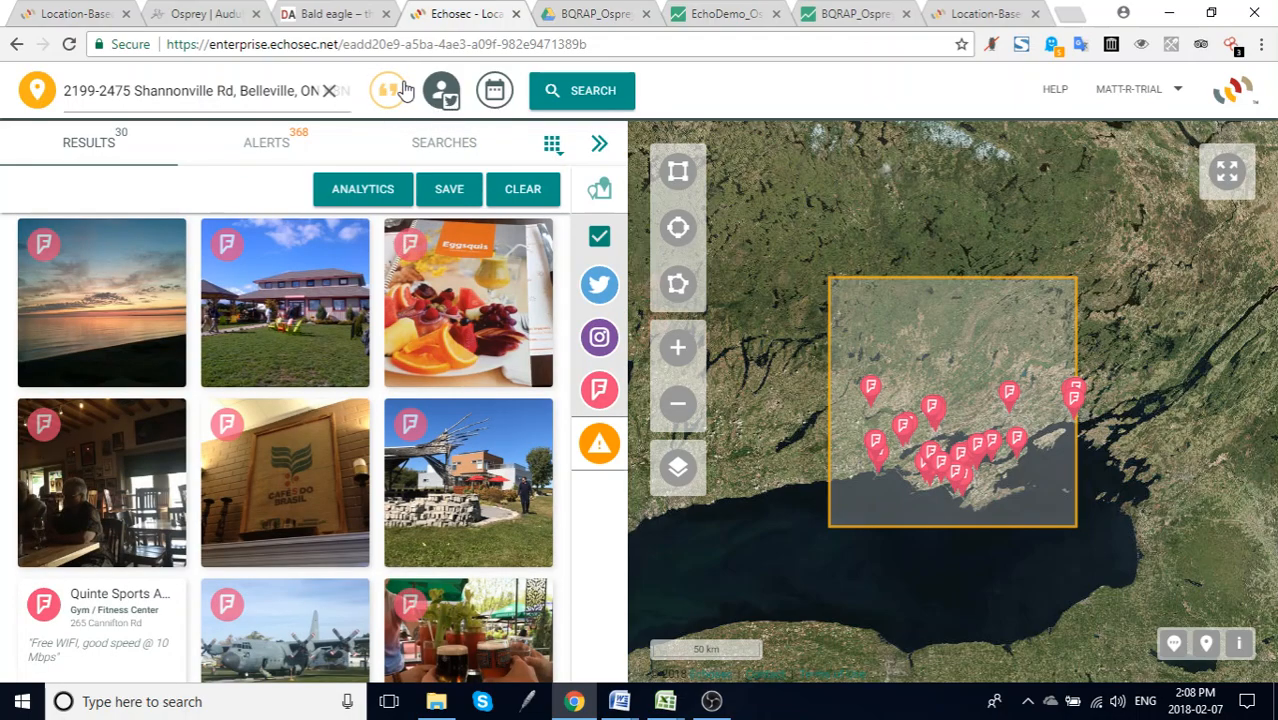
# - Add the keyword "osprey" to the area search and run it
pyautogui.click(396, 93)
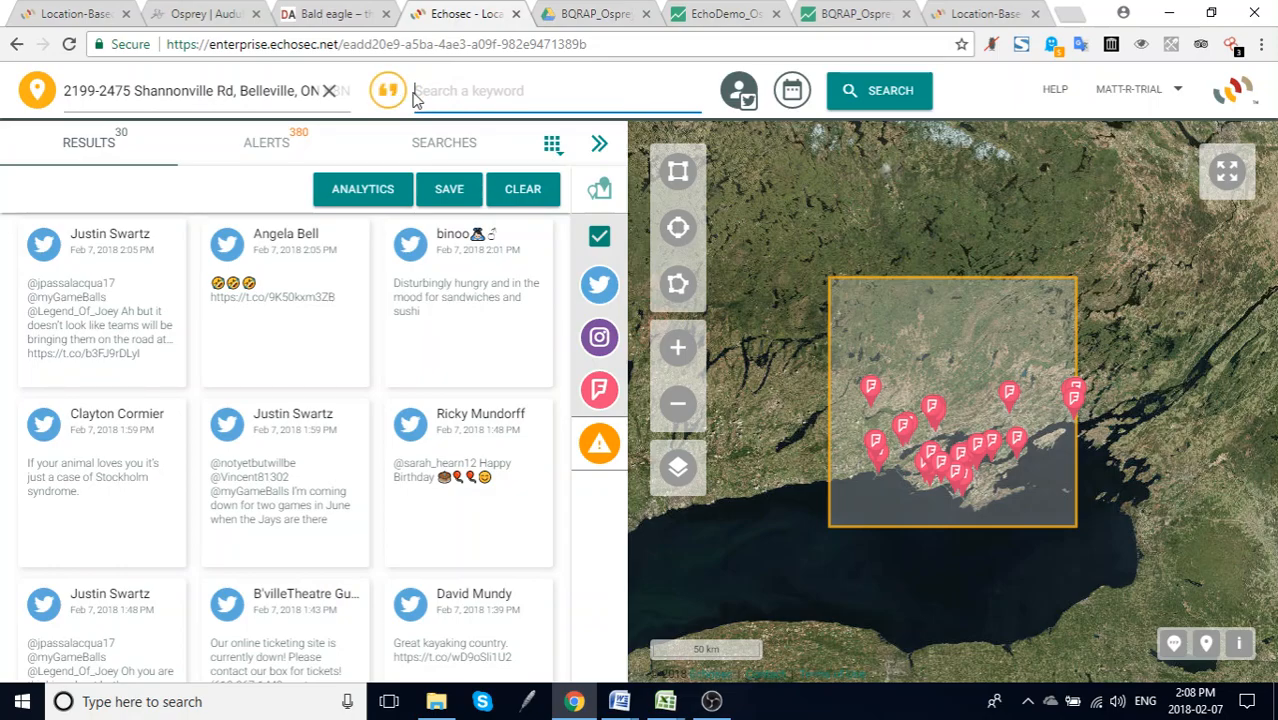
pyautogui.write('osprey')
pyautogui.press('Return')
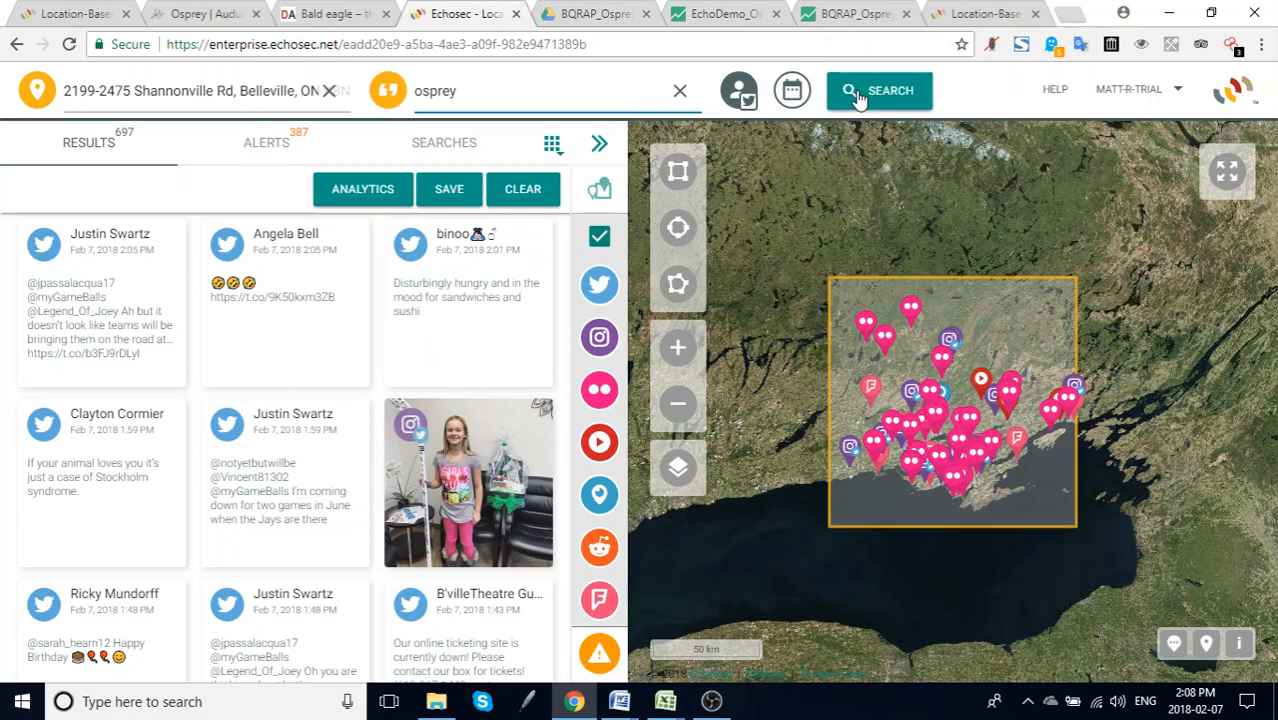
pyautogui.click(857, 97)
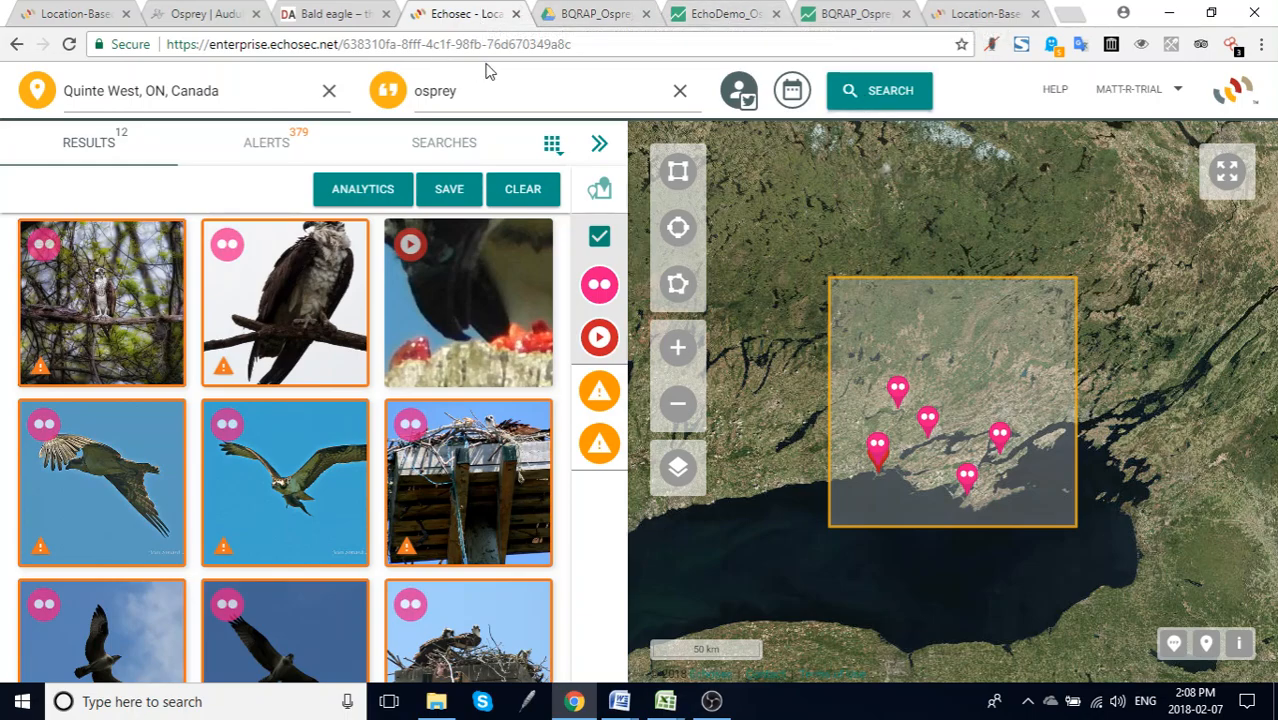
# - Open the analytics for the osprey search and show its data export options
pyautogui.click(388, 193)
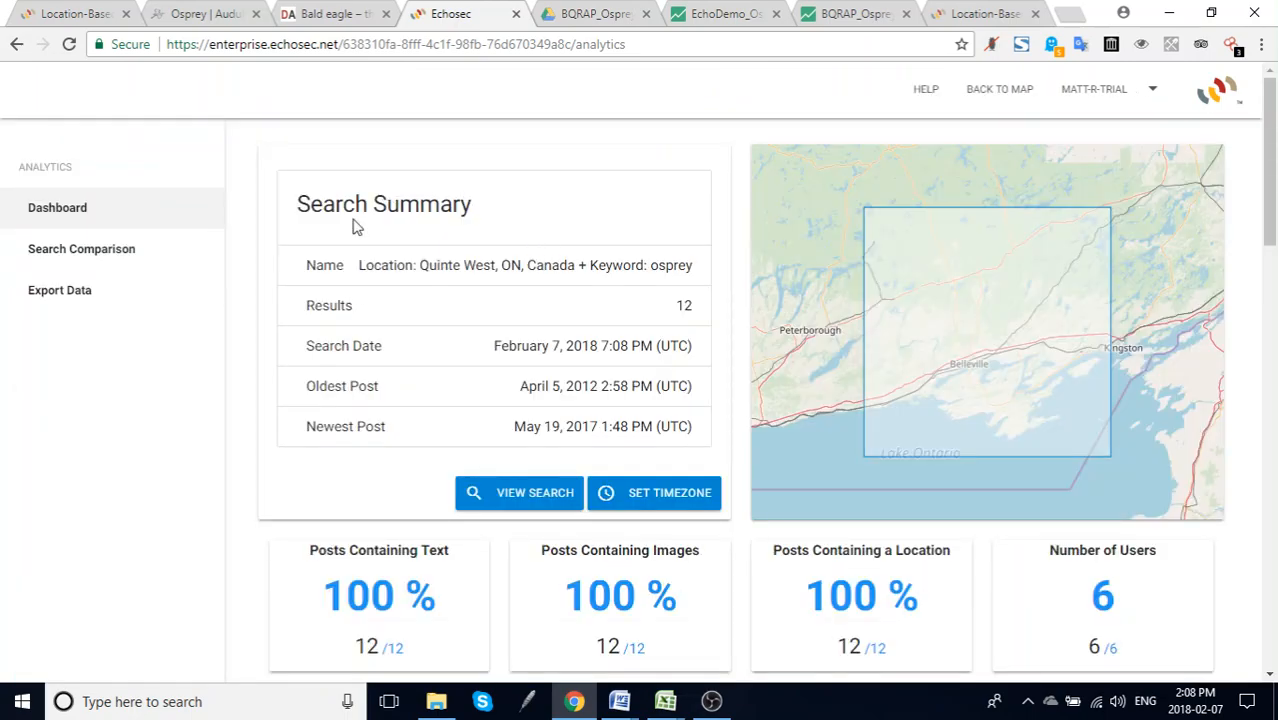
pyautogui.click(70, 298)
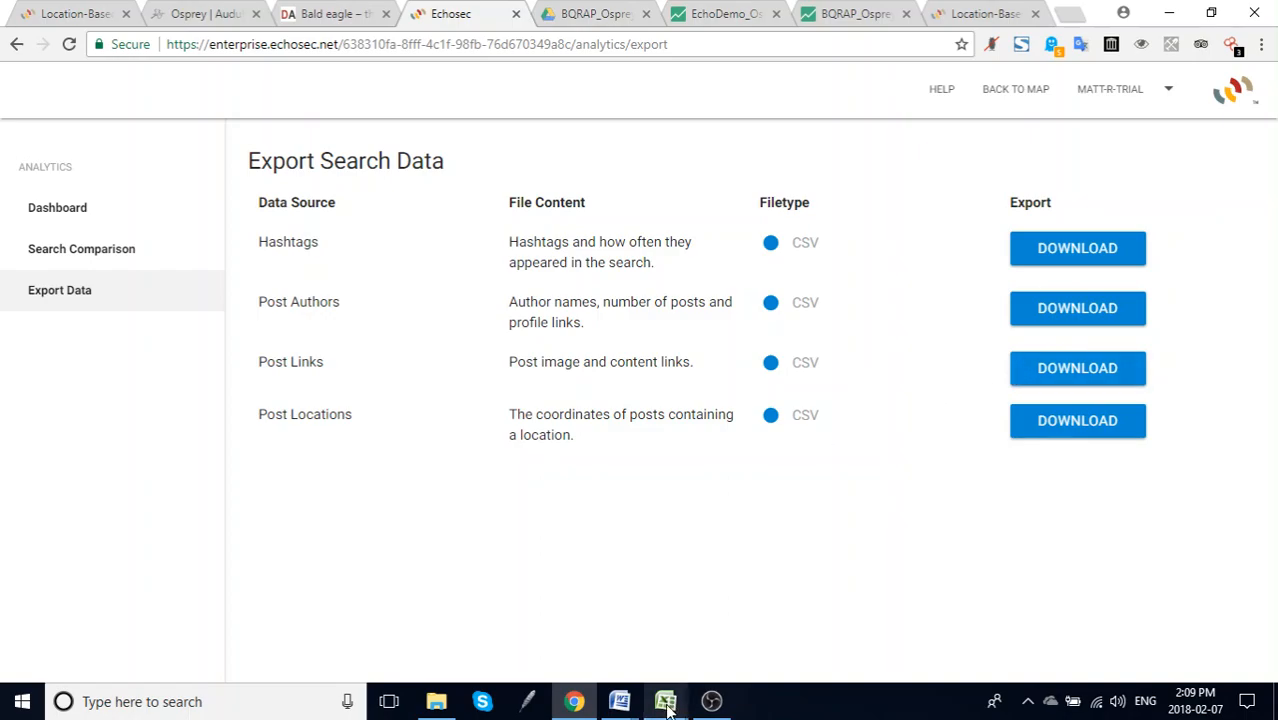
# - Switch to Excel and view the post-locations (2) workbook and the image links in search-links (2)
pyautogui.moveTo(666, 703)
pyautogui.click(405, 606)
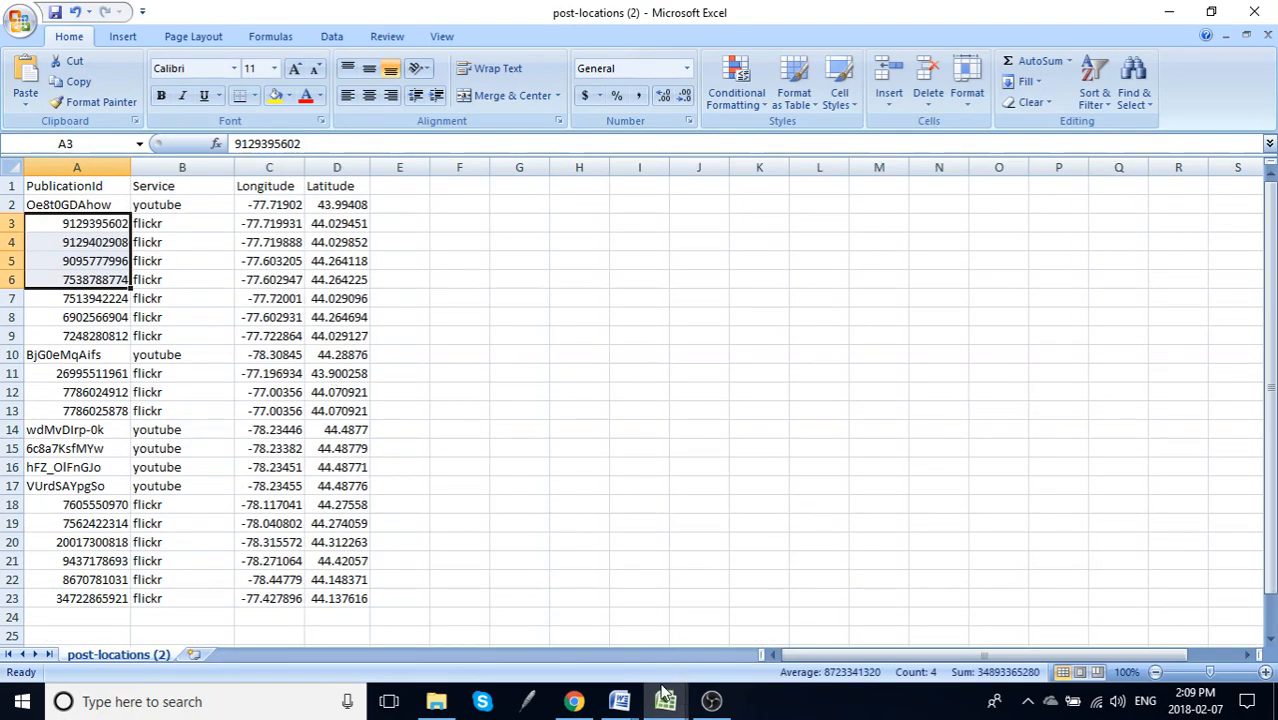
pyautogui.moveTo(665, 702)
pyautogui.click(591, 629)
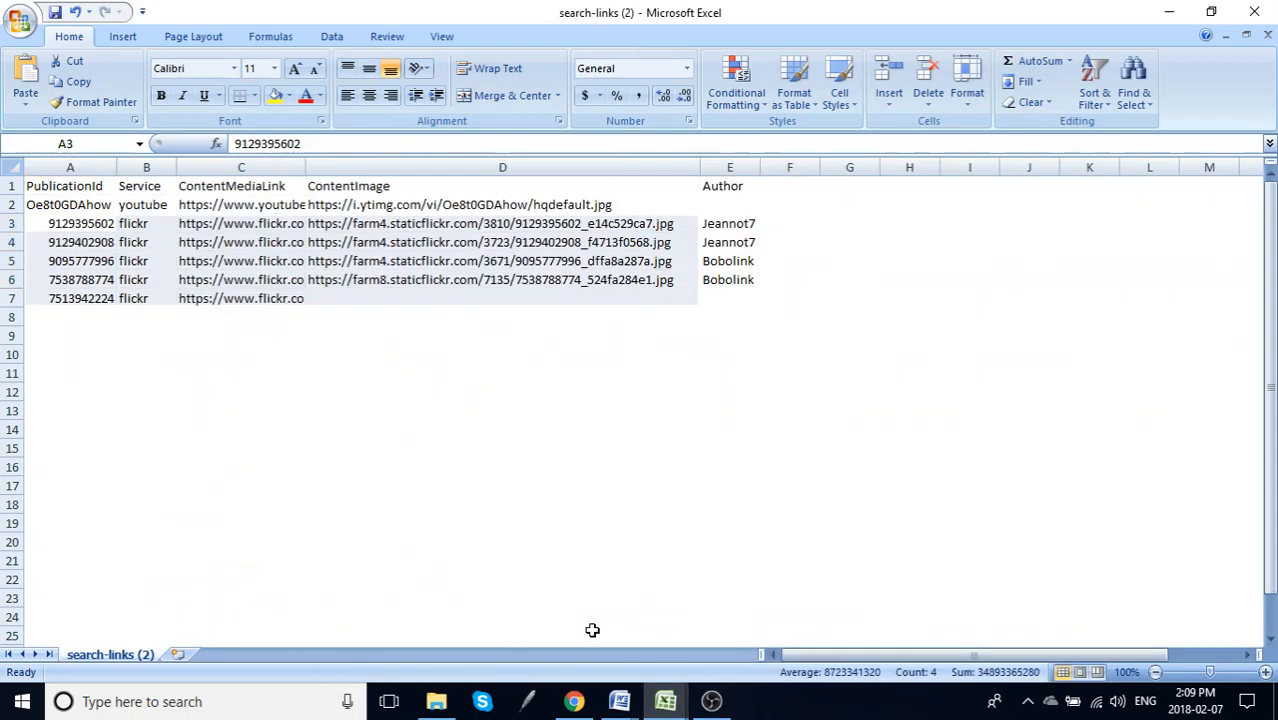
pyautogui.click(428, 222)
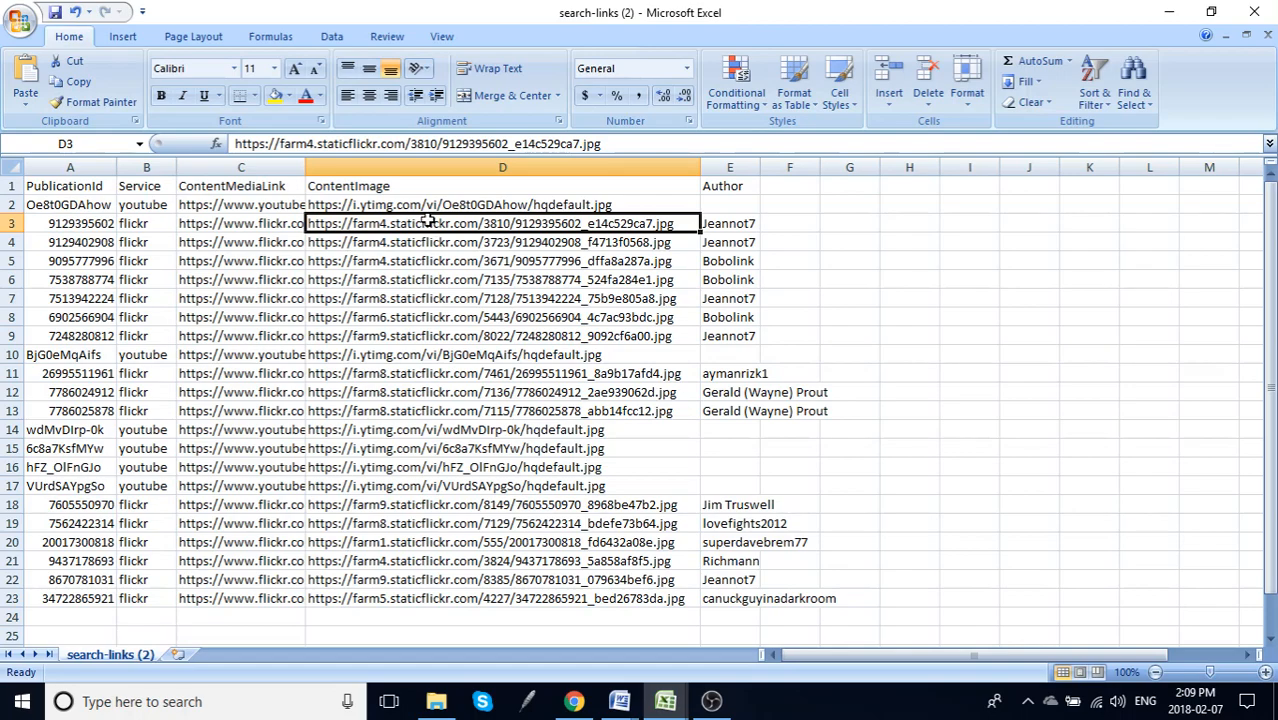
# - Compare the PublicationId entries from row 3 onward between the post-locations (2) and search-links (2) workbooks
pyautogui.moveTo(665, 700)
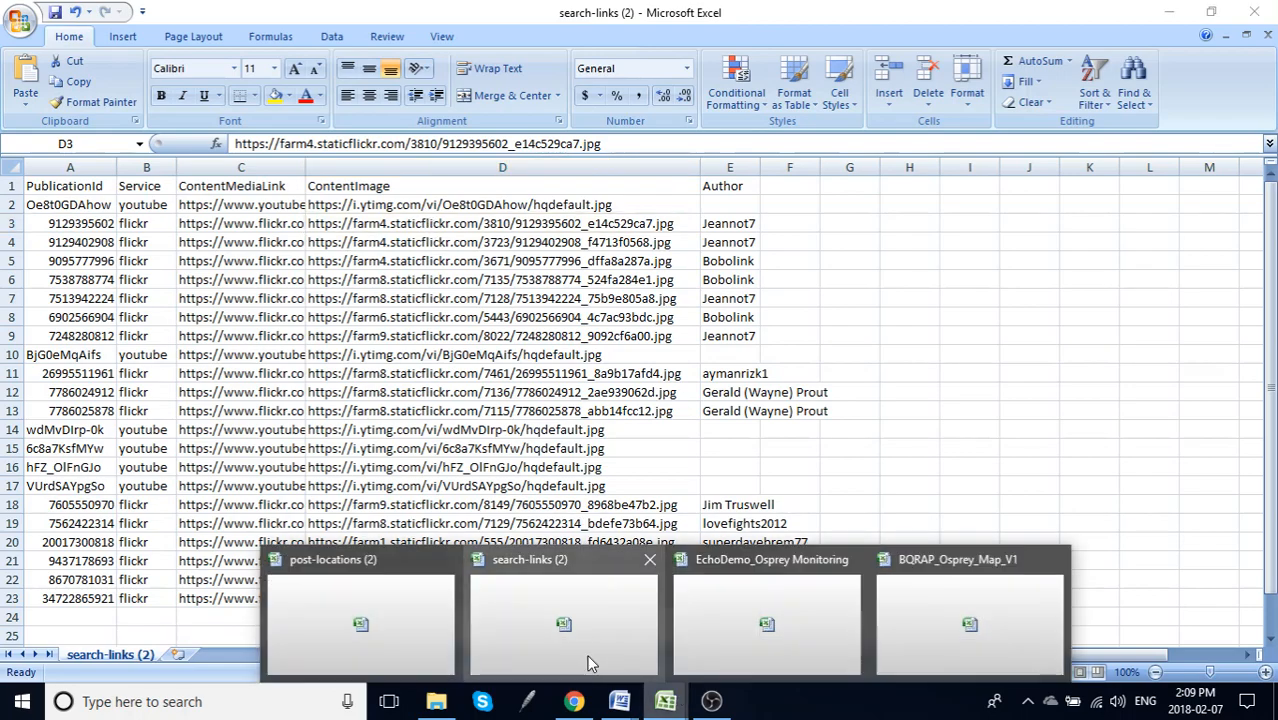
pyautogui.click(378, 605)
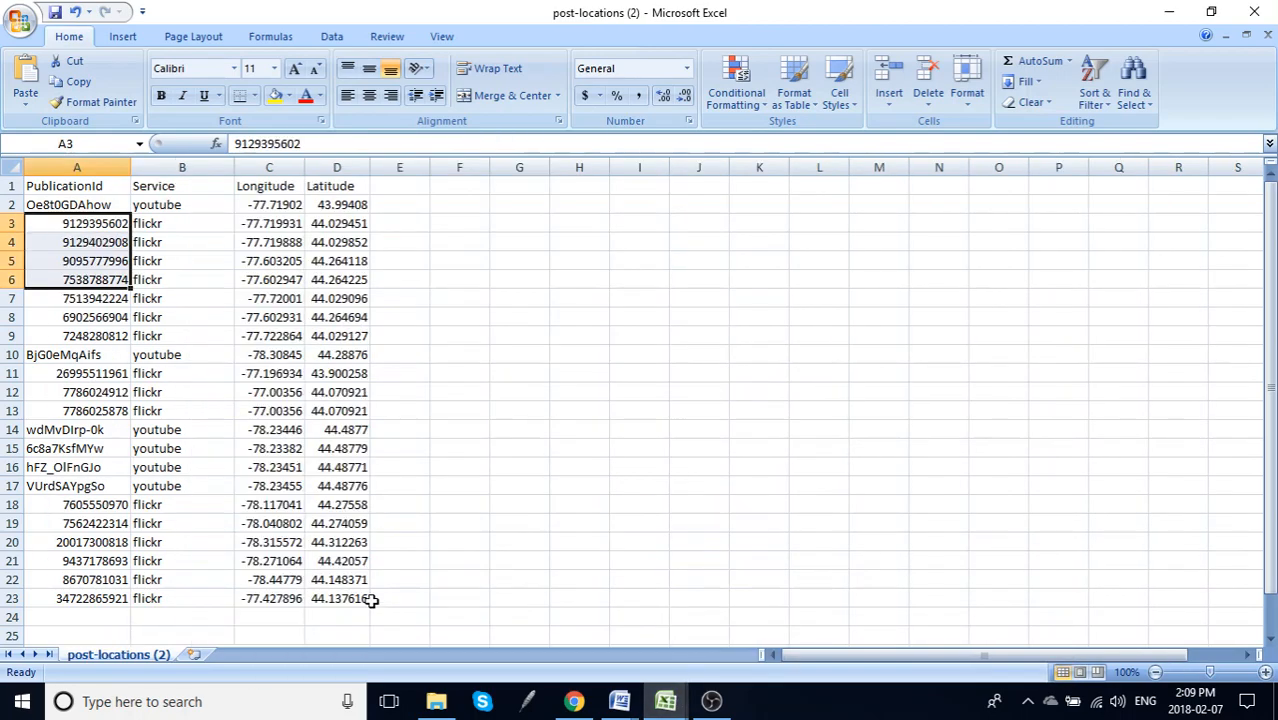
pyautogui.moveTo(97, 224); pyautogui.dragTo(102, 301)
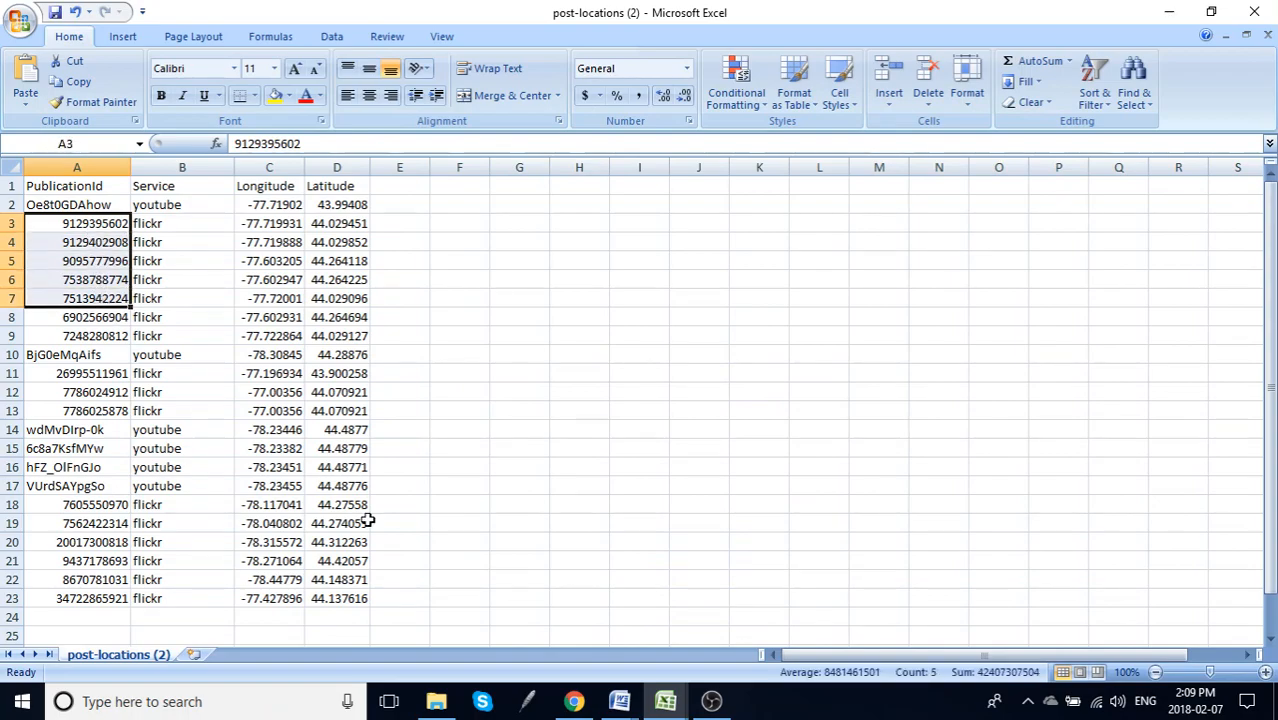
pyautogui.click(675, 705)
pyautogui.click(608, 627)
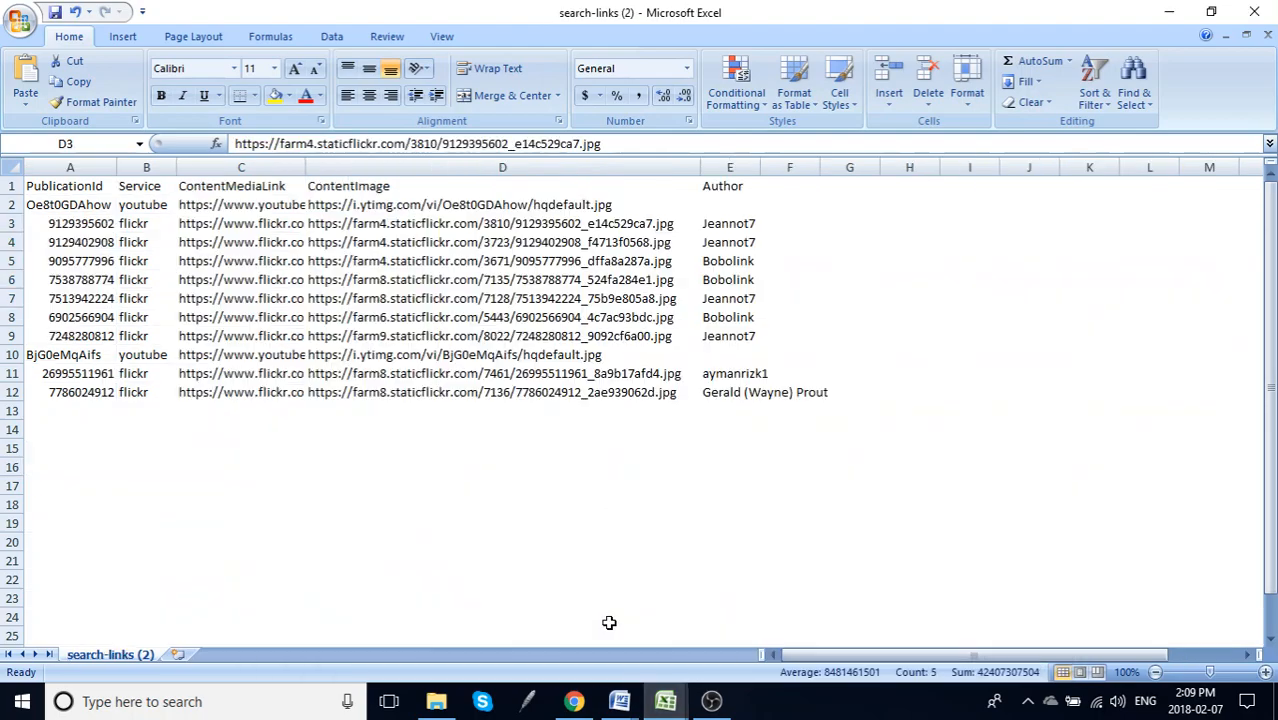
pyautogui.moveTo(95, 222)
pyautogui.mouseDown()
pyautogui.moveTo(99, 305)
pyautogui.moveTo(100, 242)
pyautogui.mouseUp()
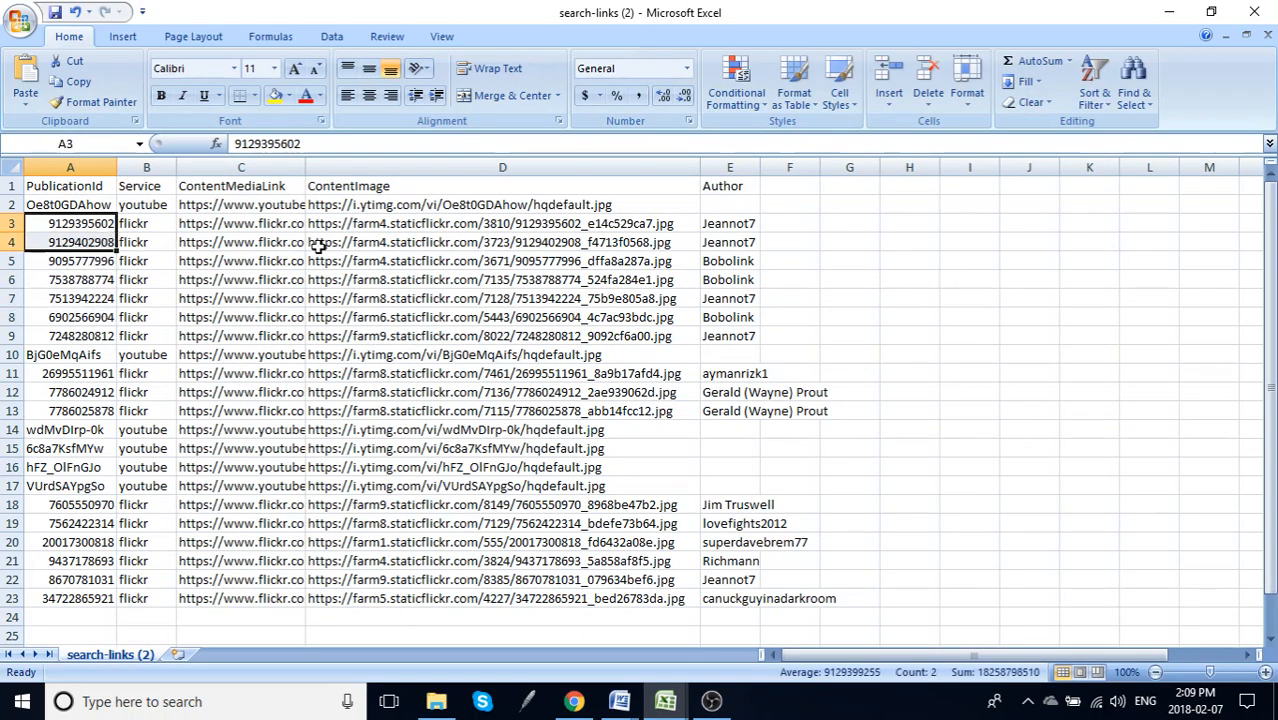
# - Open the EchoDemo_Osprey Monitoring workbook and examine the first record's longitude, latitude and image link
pyautogui.click(666, 703)
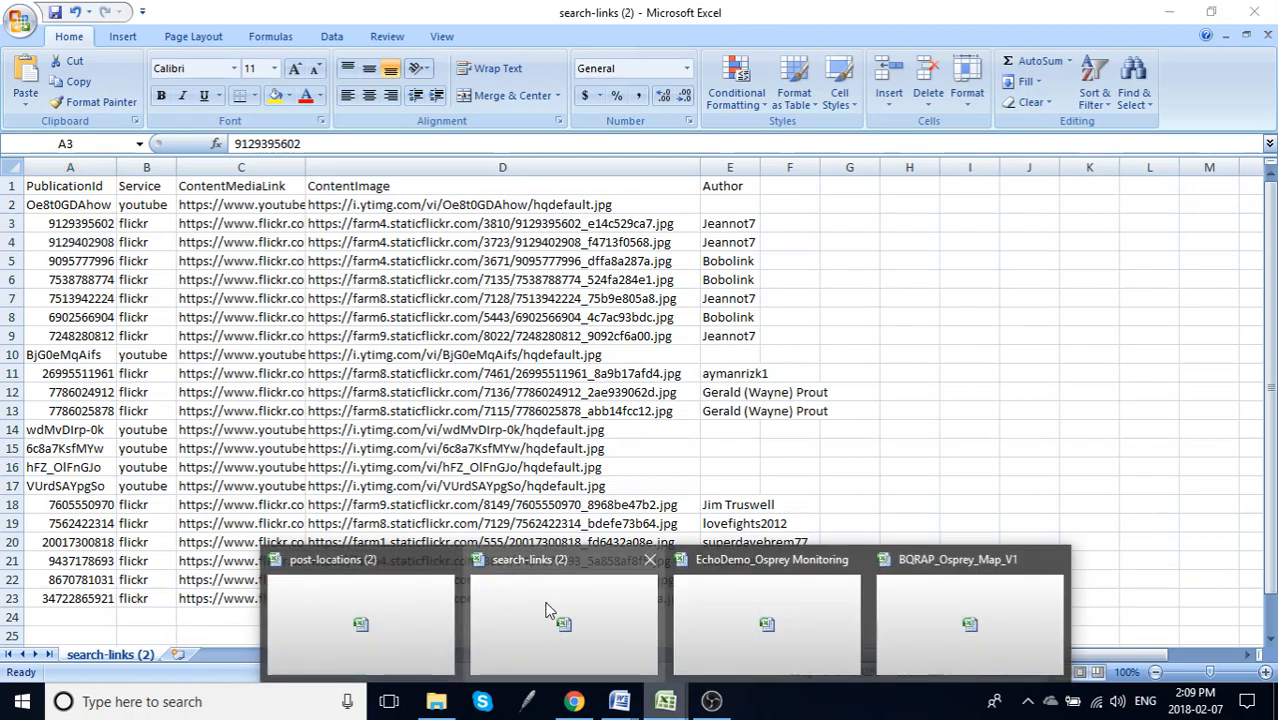
pyautogui.click(718, 600)
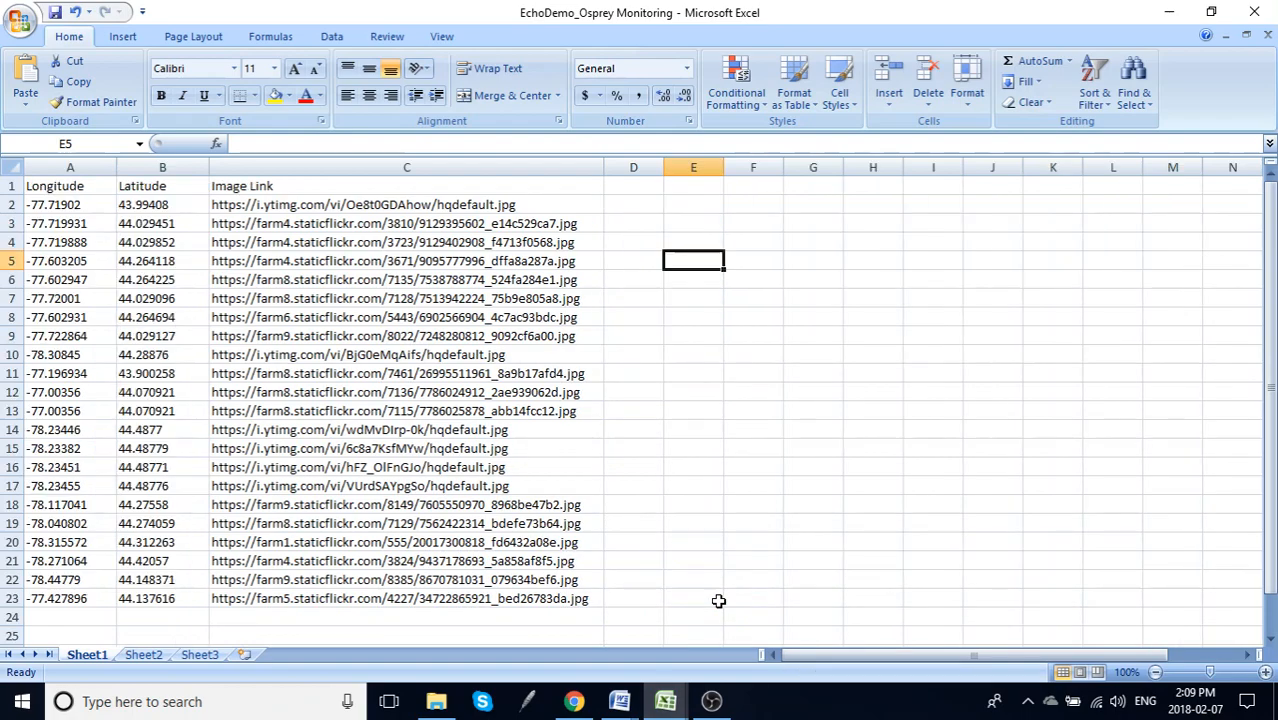
pyautogui.moveTo(45, 204); pyautogui.dragTo(165, 204)
pyautogui.click(242, 207)
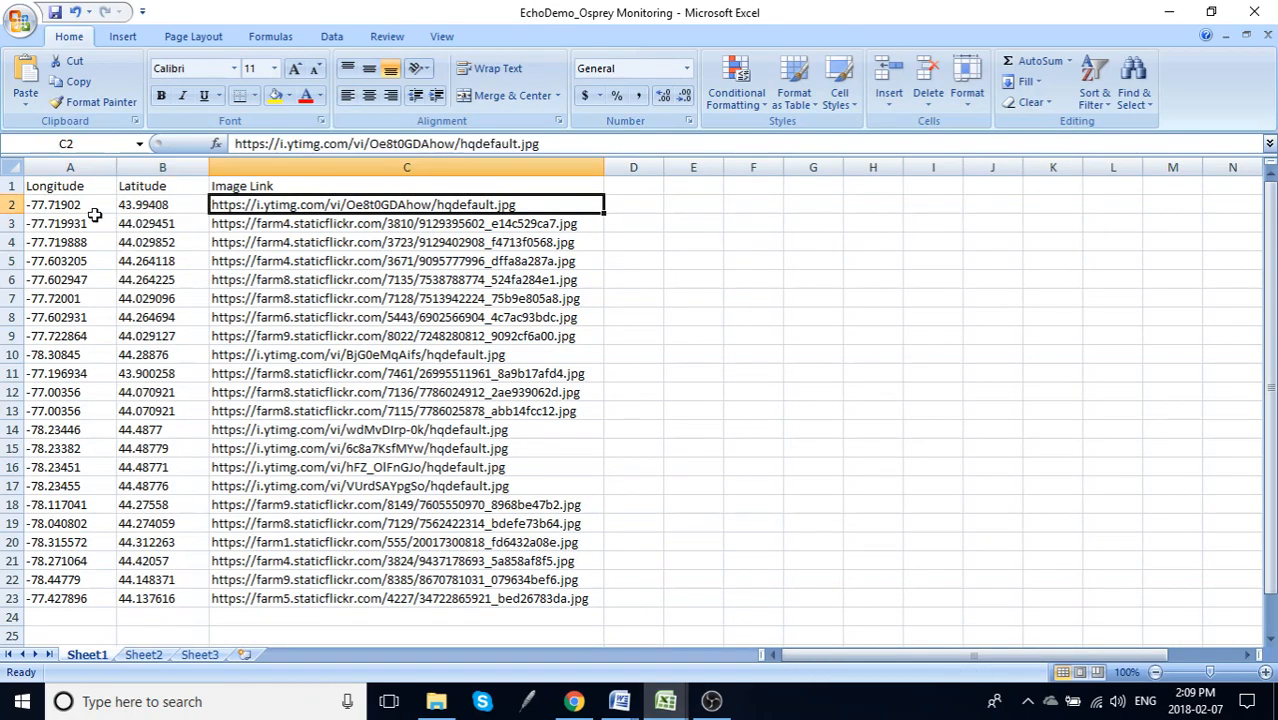
pyautogui.moveTo(76, 210); pyautogui.dragTo(136, 205)
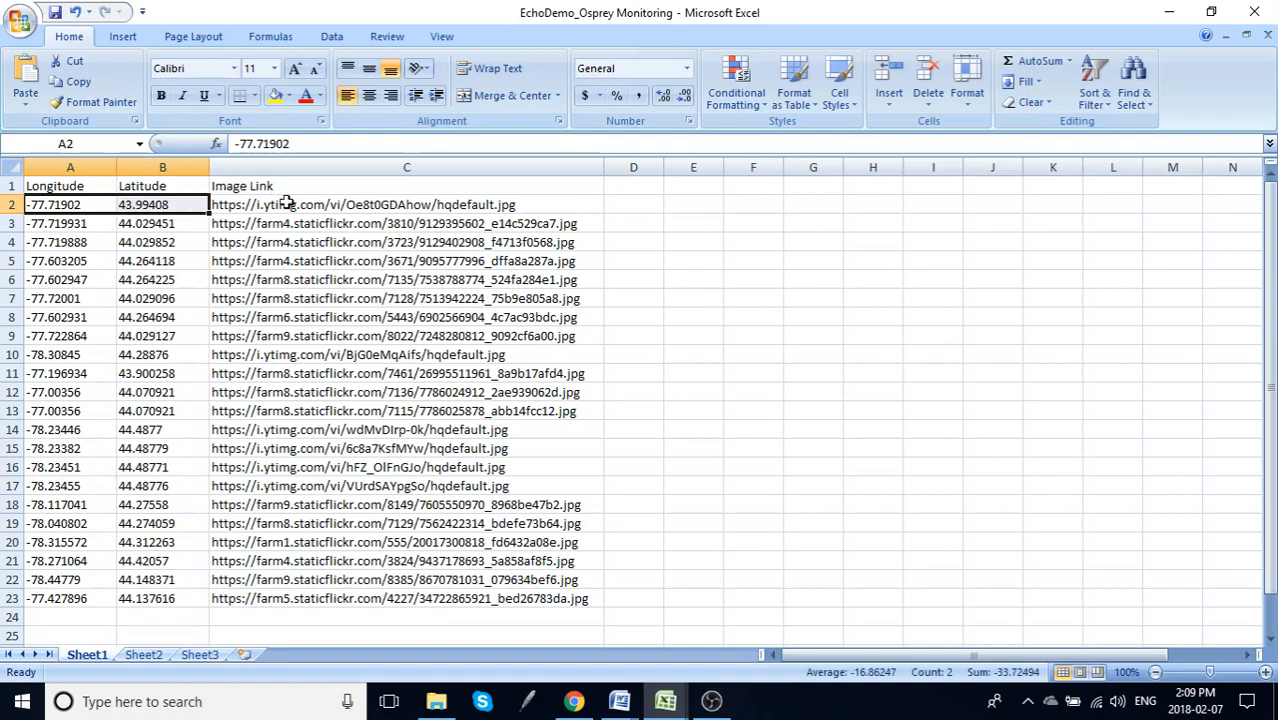
pyautogui.click(286, 206)
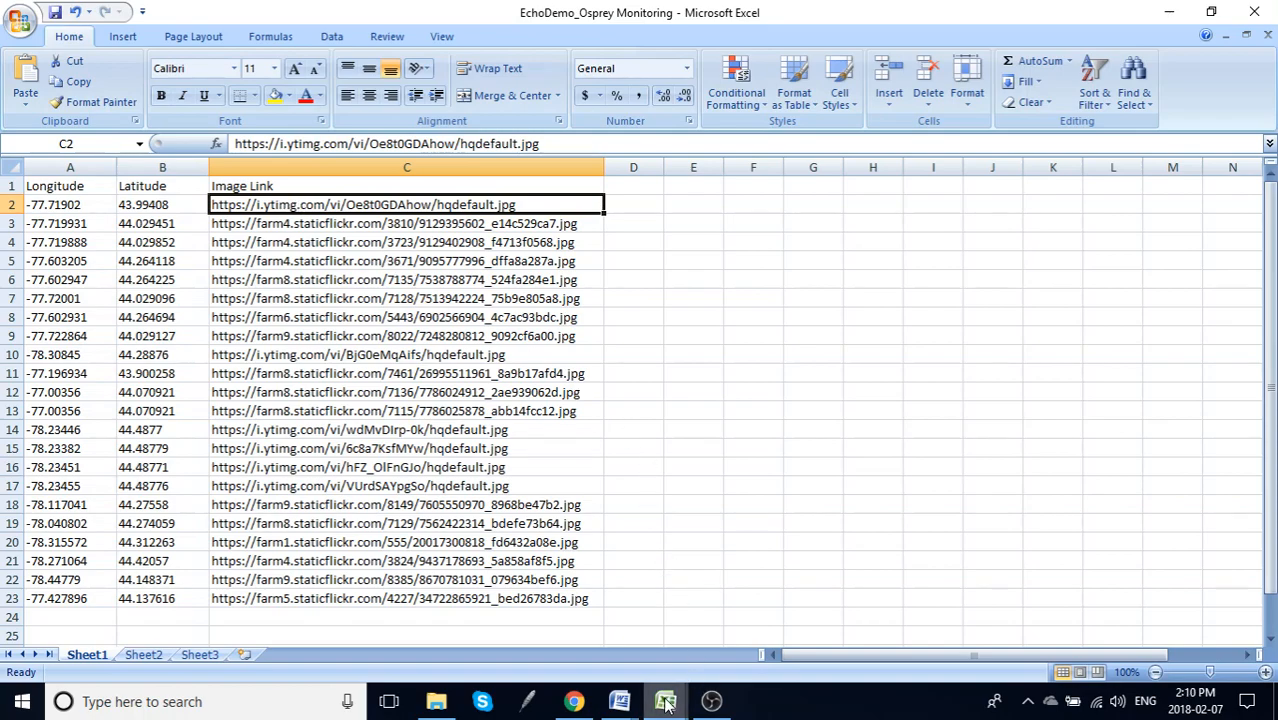
# - Switch to the BQRAP_Osprey folder in Google Drive in the browser and look up the Google Fusion Tables option for new files
pyautogui.moveTo(666, 703)
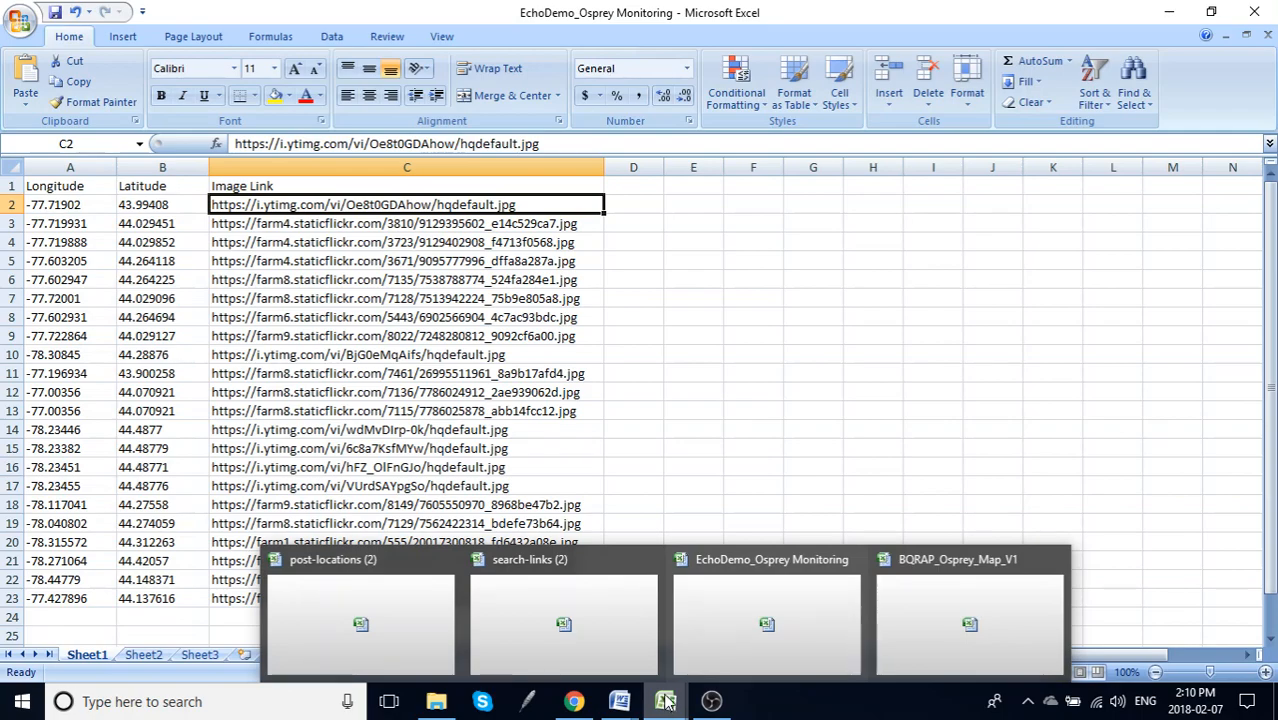
pyautogui.click(574, 701)
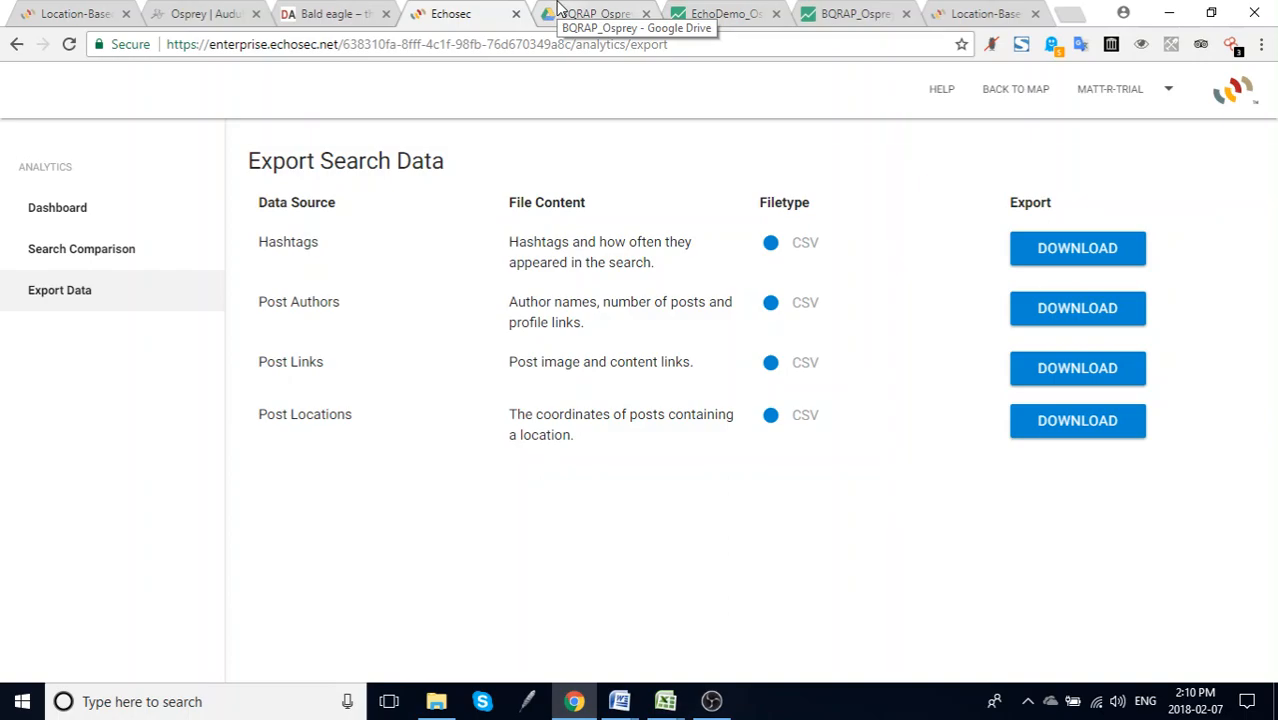
pyautogui.click(595, 14)
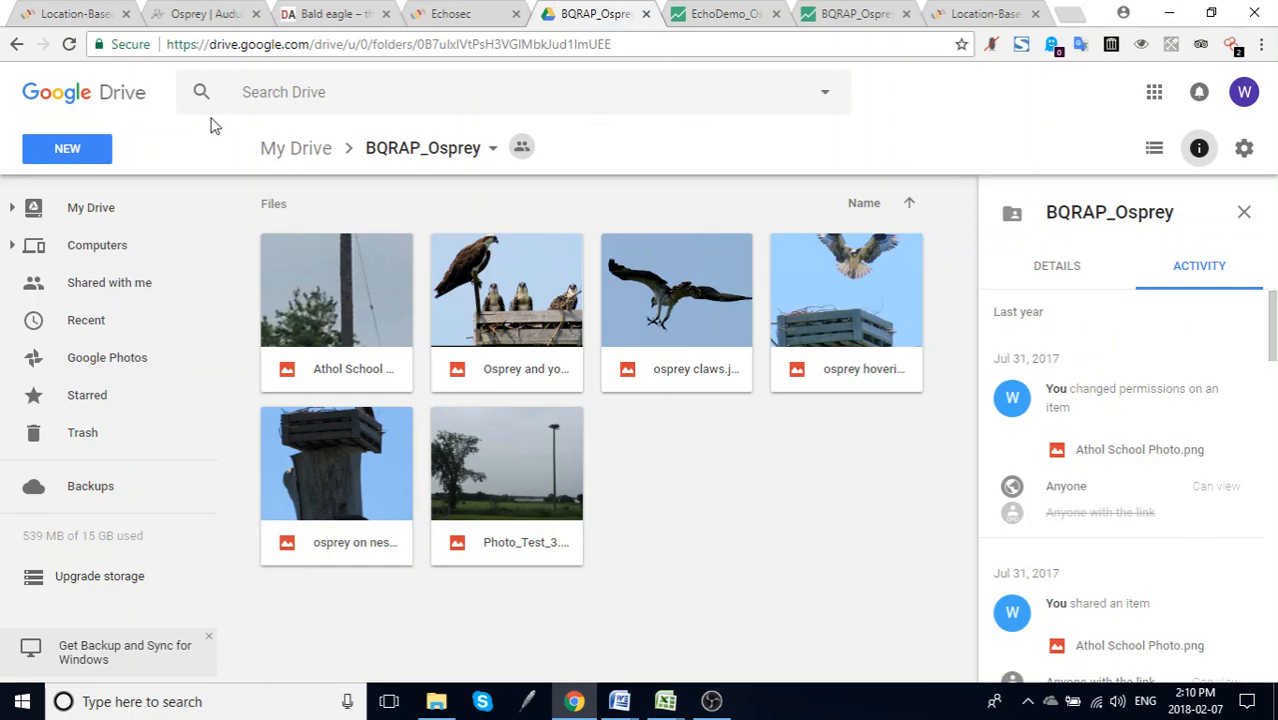
pyautogui.click(70, 152)
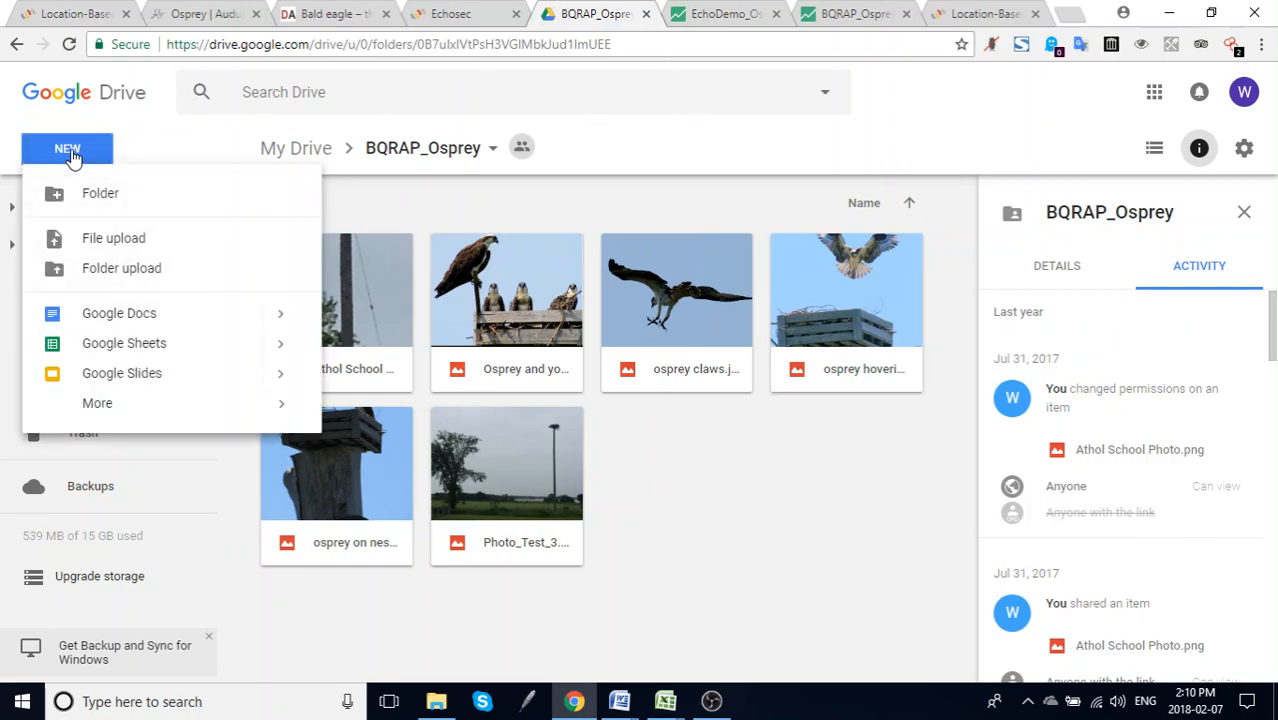
pyautogui.moveTo(155, 405)
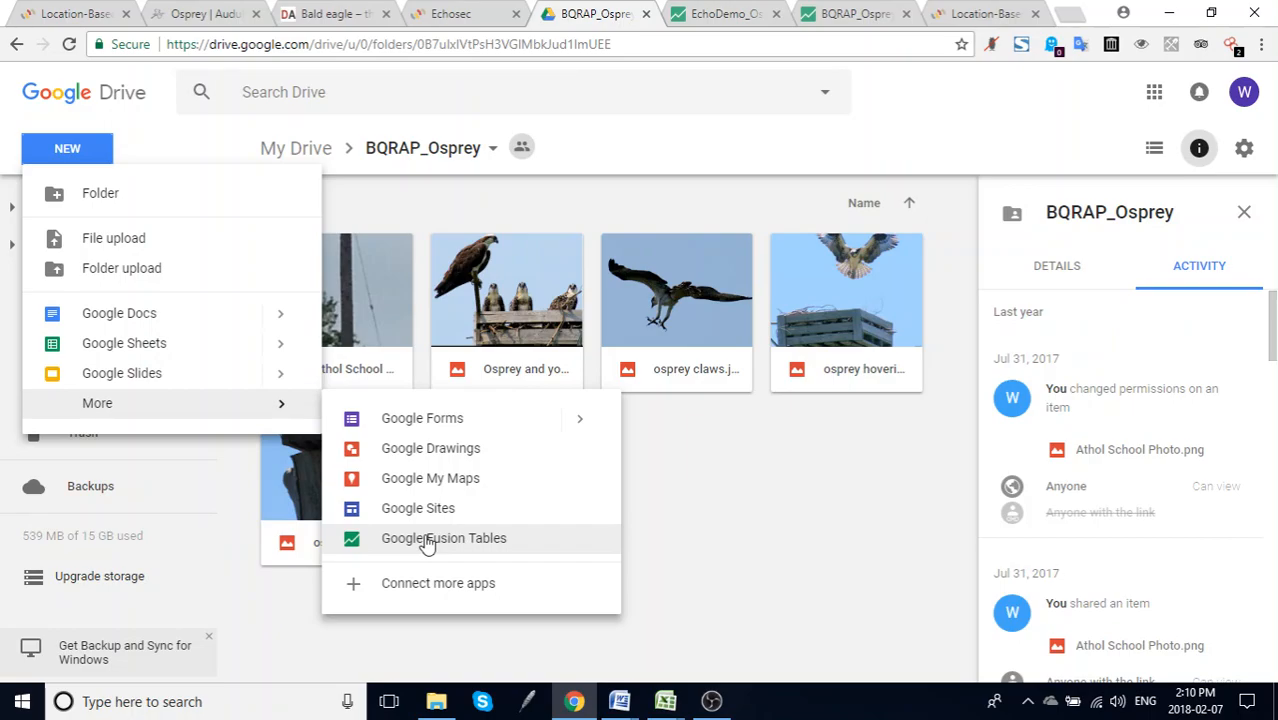
pyautogui.click(646, 527)
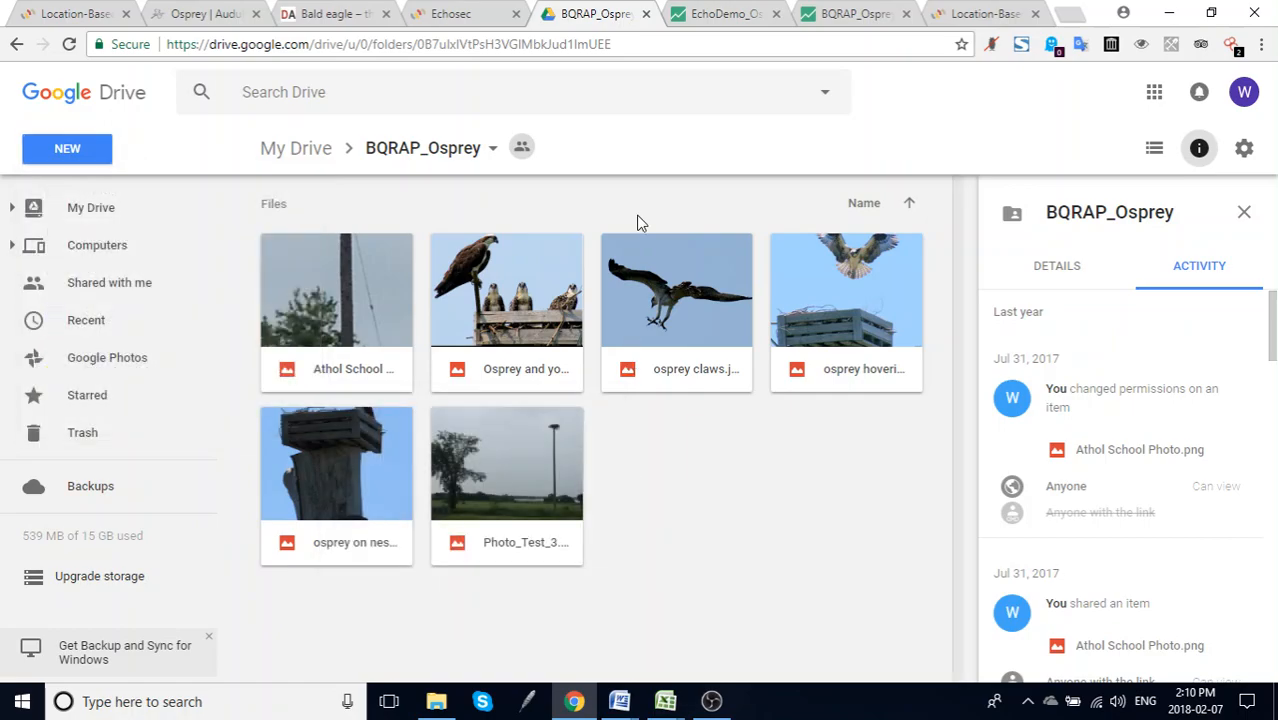
# - Show the EchoDemo_Osprey Monitoring fusion table's Map 1 and open the info window of the marker at Belleville
pyautogui.click(718, 12)
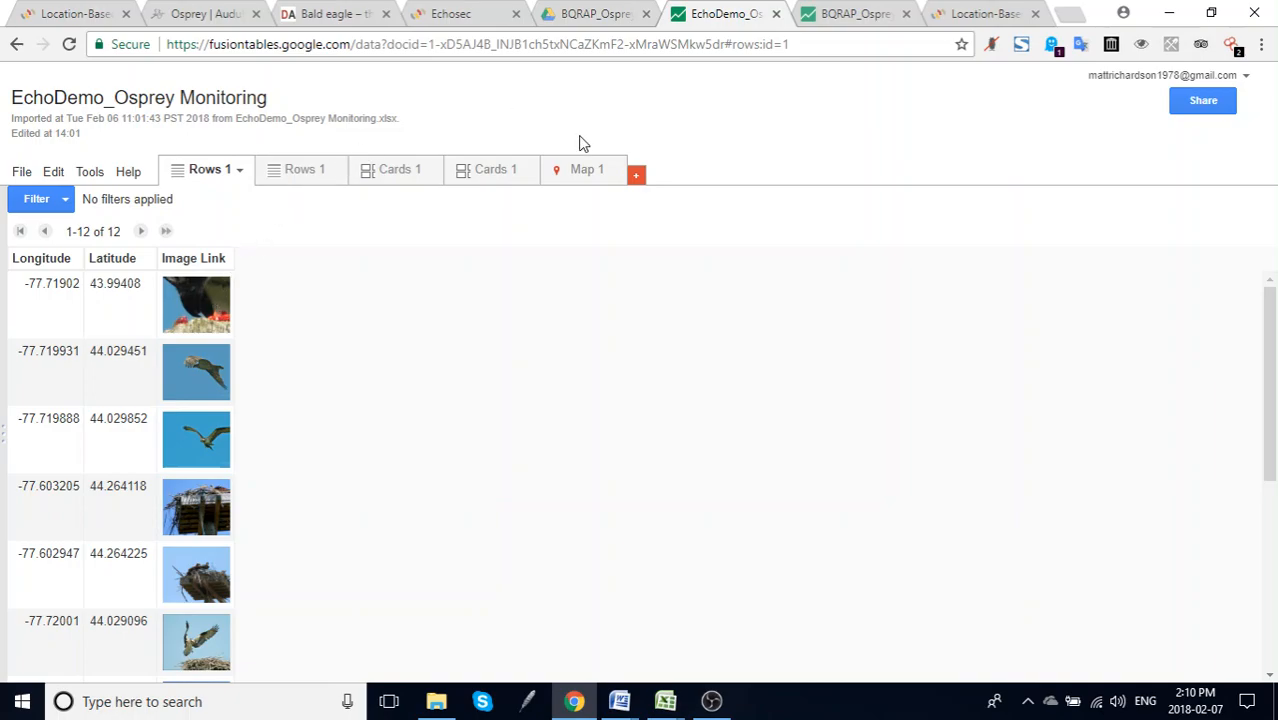
pyautogui.click(588, 171)
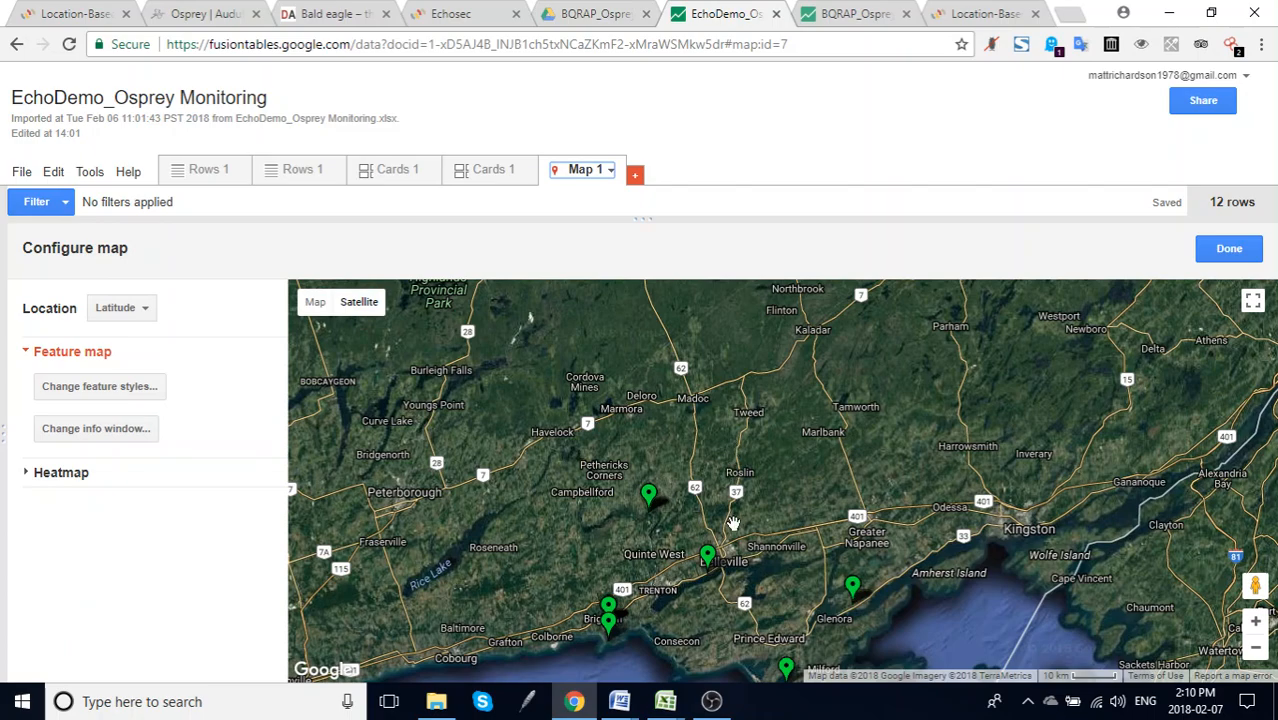
pyautogui.moveTo(733, 523); pyautogui.dragTo(762, 406)
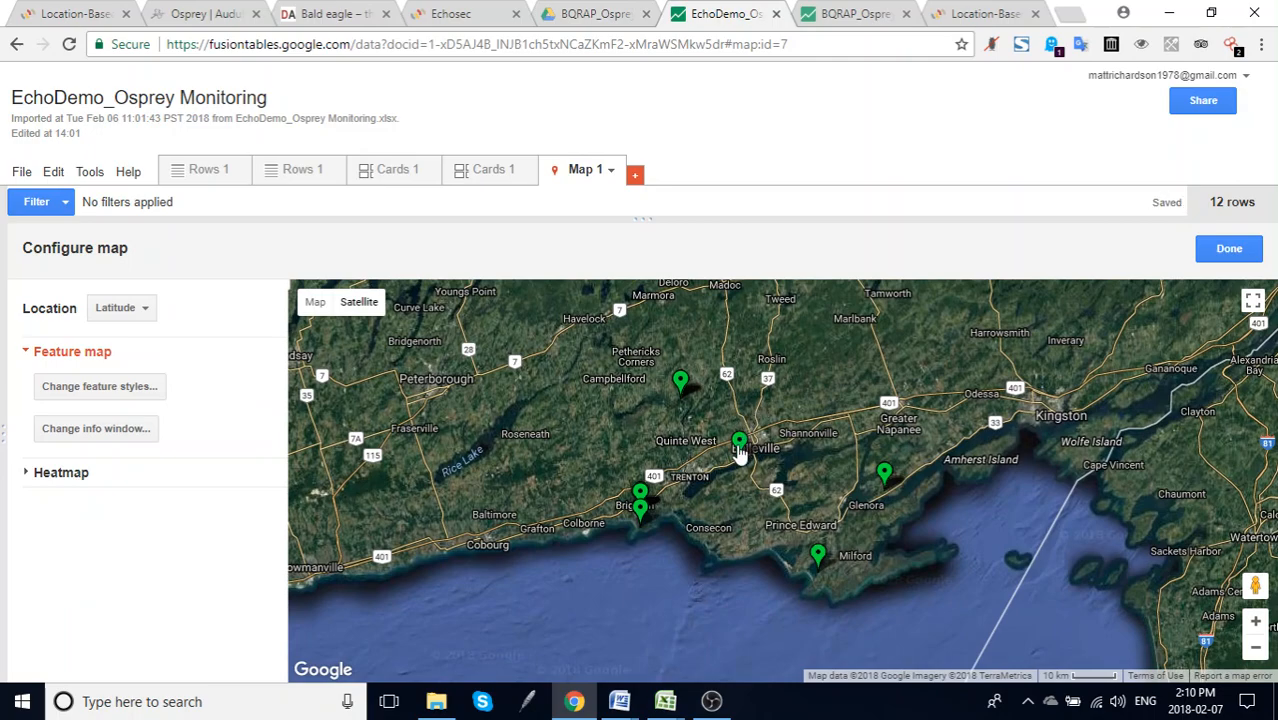
pyautogui.click(738, 447)
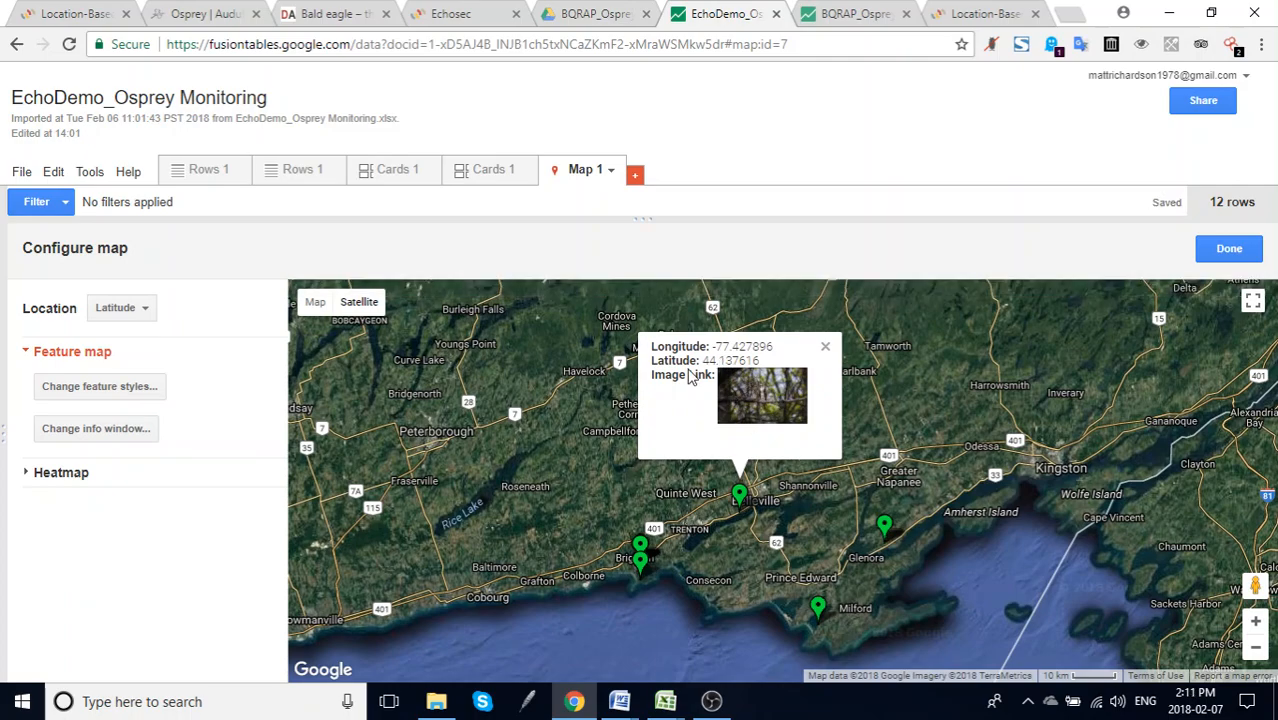
# - View the Belleville marker's linked osprey image full size in a separate browser tab, and close that tab
pyautogui.rightClick(778, 402)
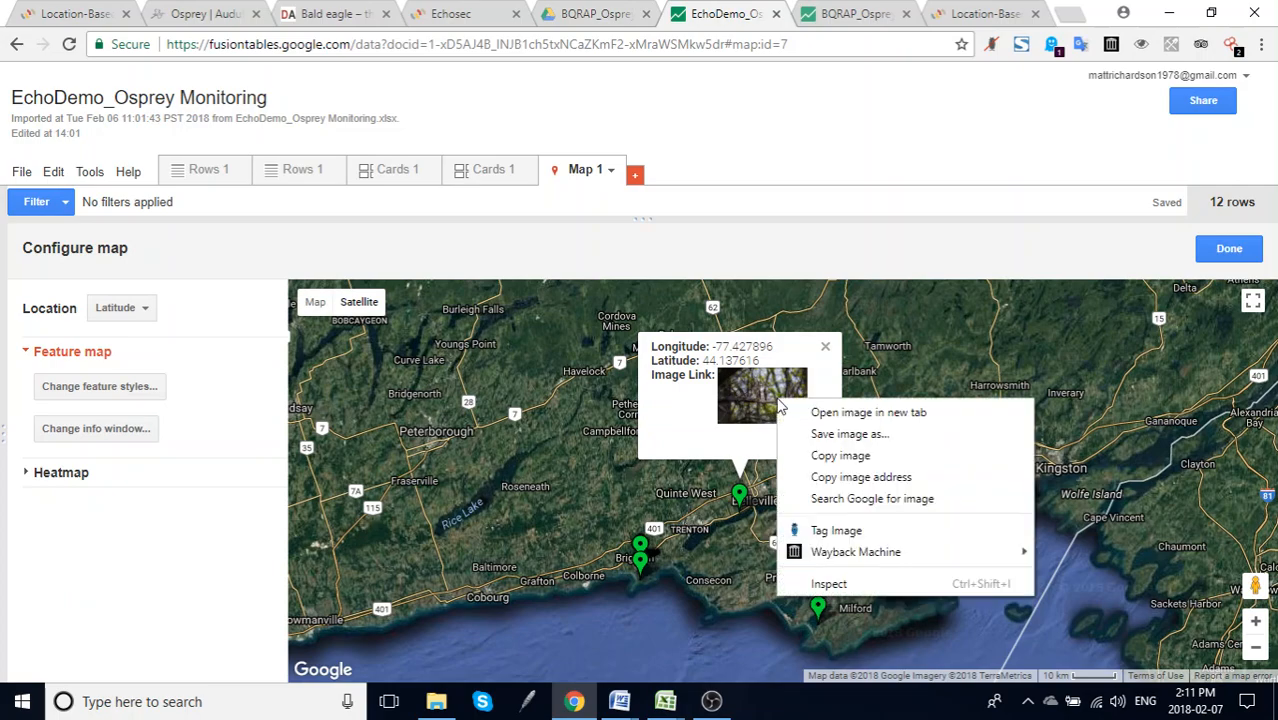
pyautogui.click(805, 414)
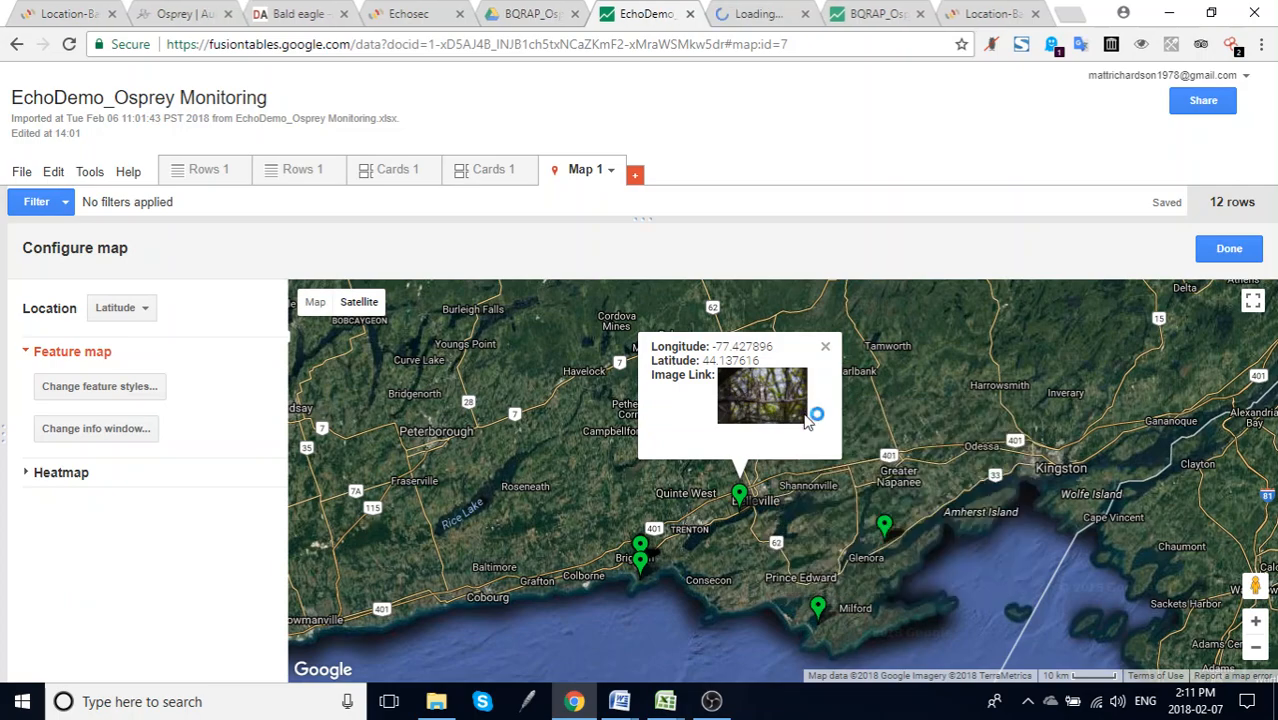
pyautogui.click(750, 13)
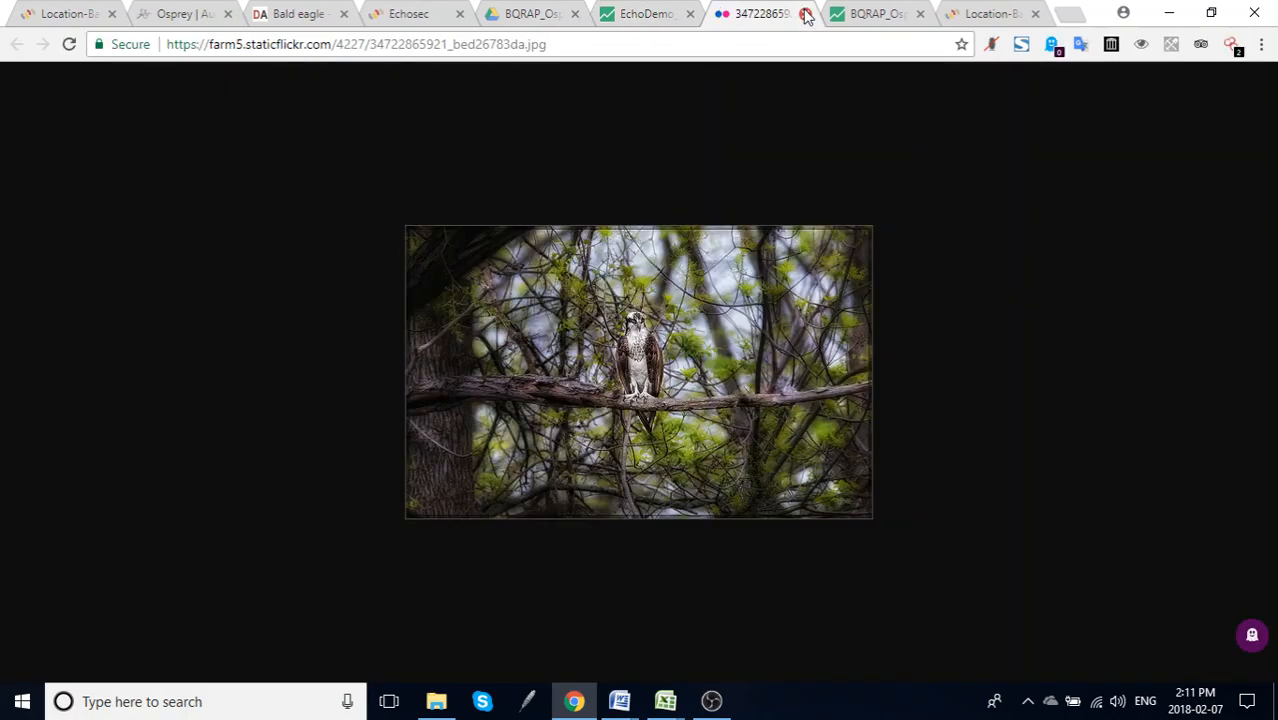
pyautogui.click(805, 13)
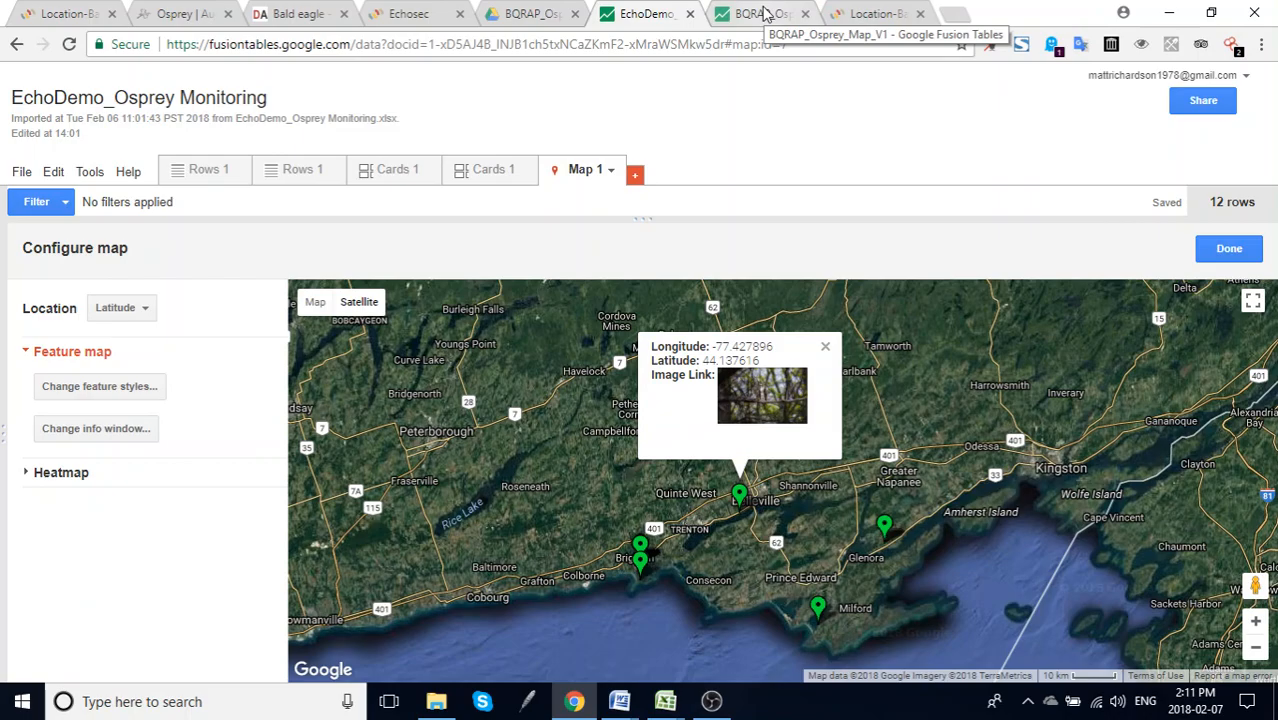
# - Switch to the BQRAP_Osprey_Map_V1 fusion table's location map and open the info window of the marker southeast of Belleville
pyautogui.click(765, 13)
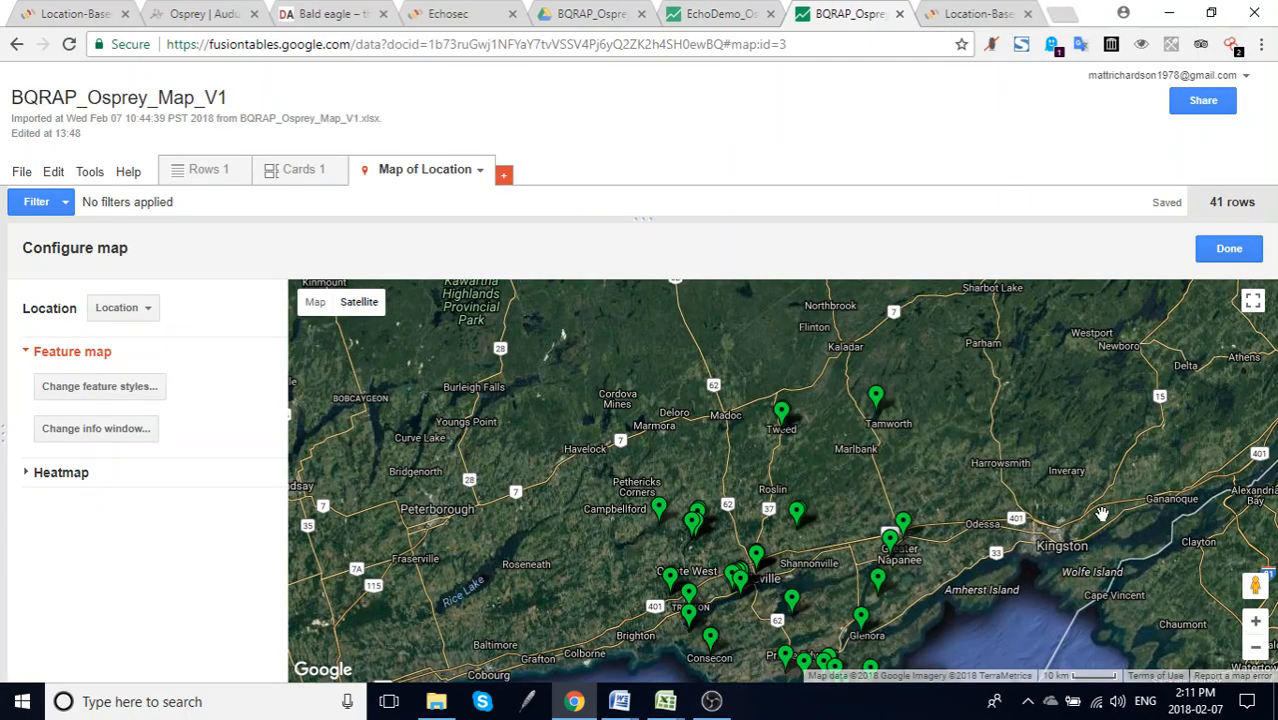
pyautogui.moveTo(1104, 513); pyautogui.dragTo(1053, 432)
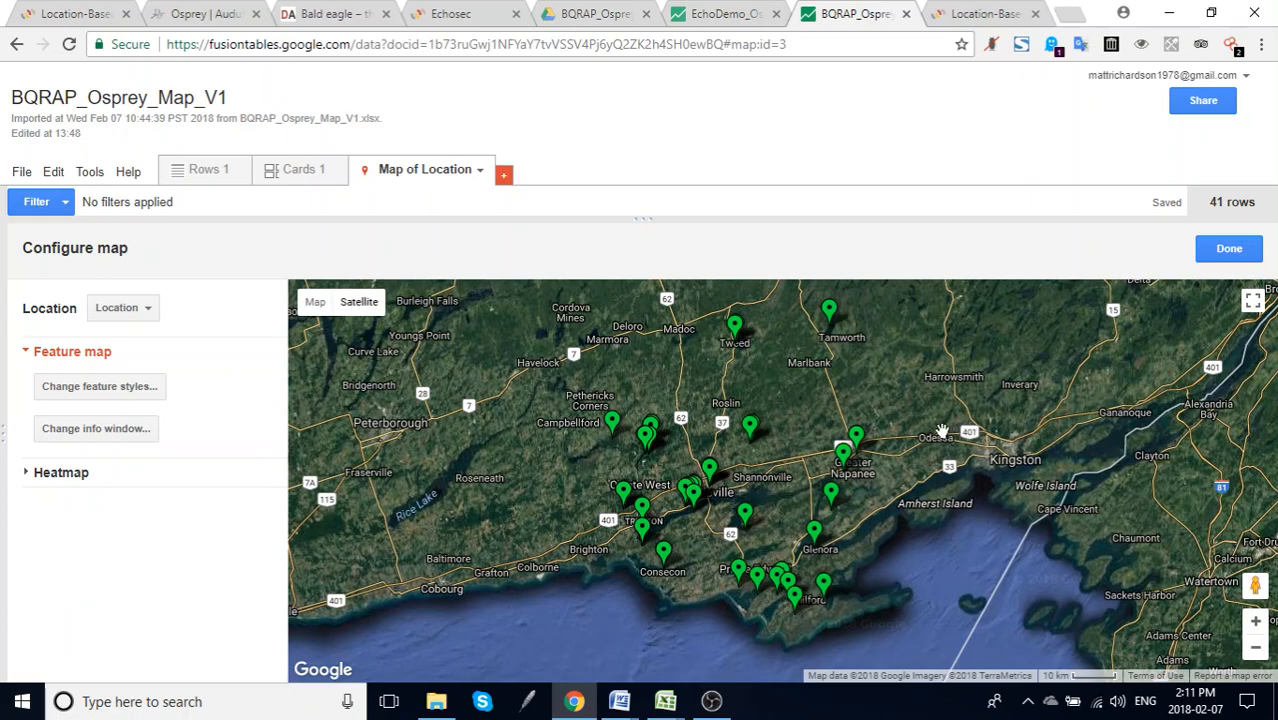
pyautogui.click(748, 515)
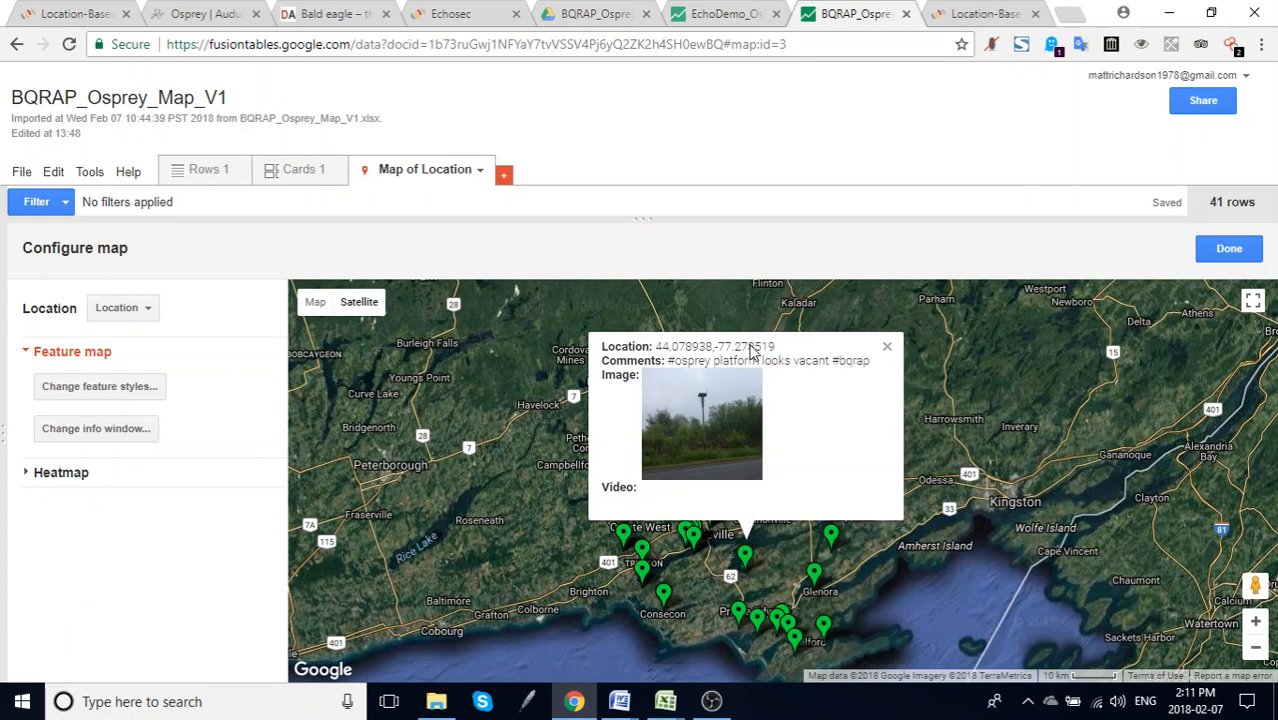
# - View the osprey platform image from the info window in its own browser tab, and close both the tab and the info window
pyautogui.rightClick(724, 399)
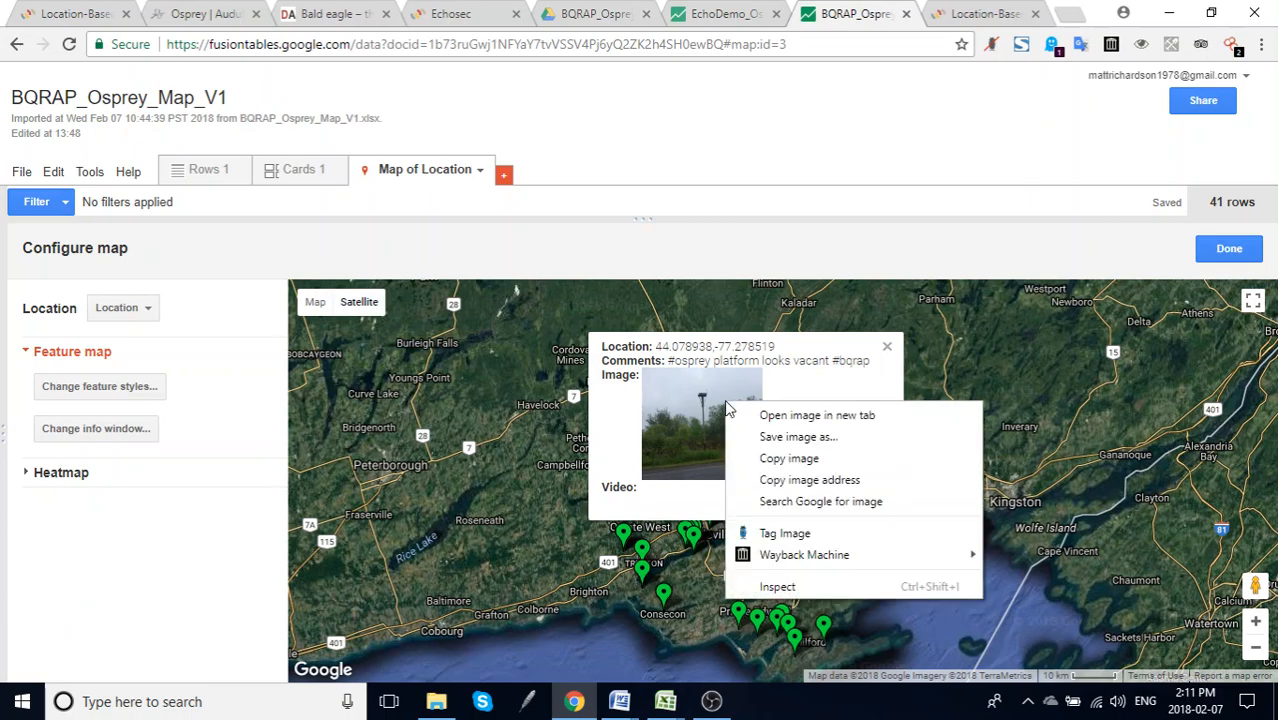
pyautogui.click(809, 391)
pyautogui.rightClick(743, 395)
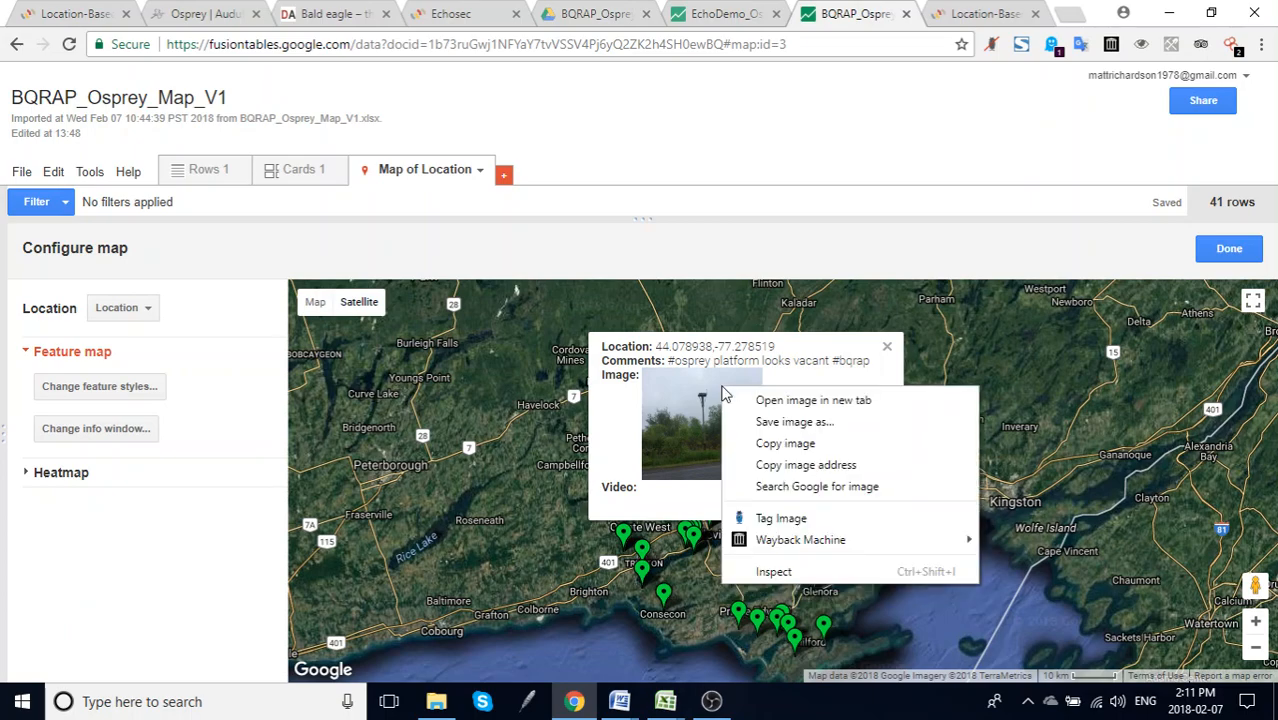
pyautogui.click(792, 400)
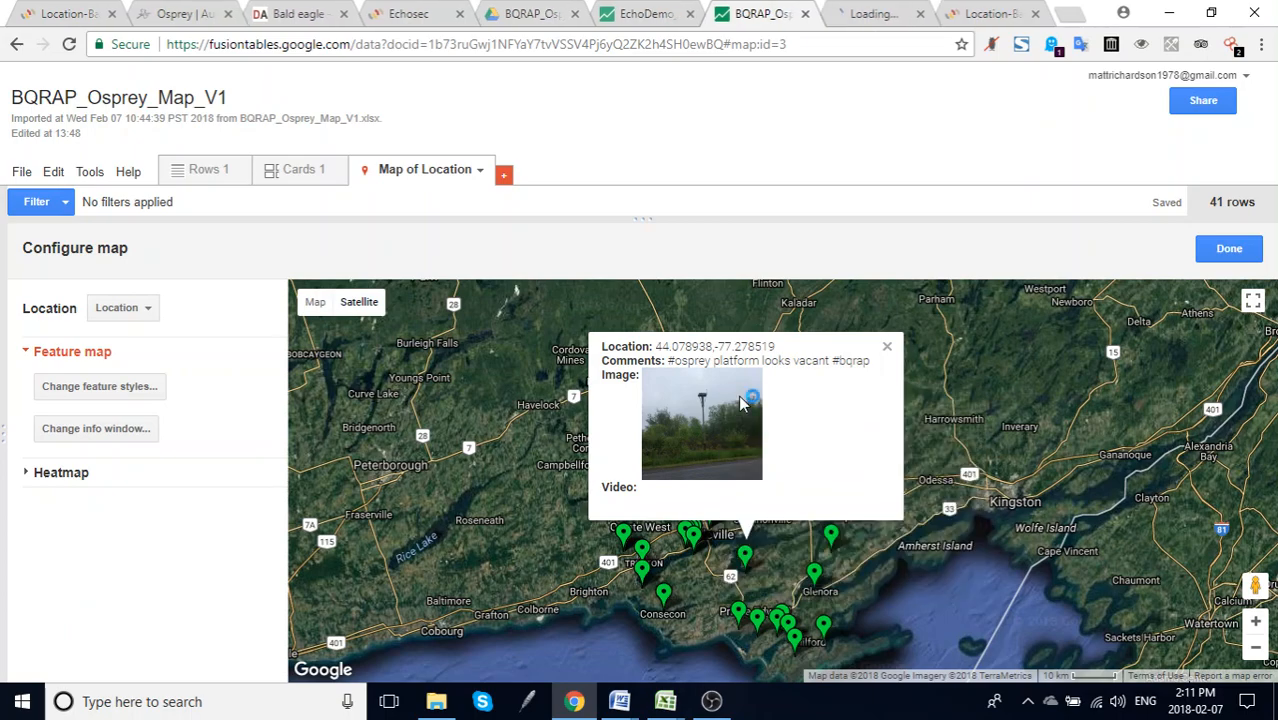
pyautogui.click(853, 12)
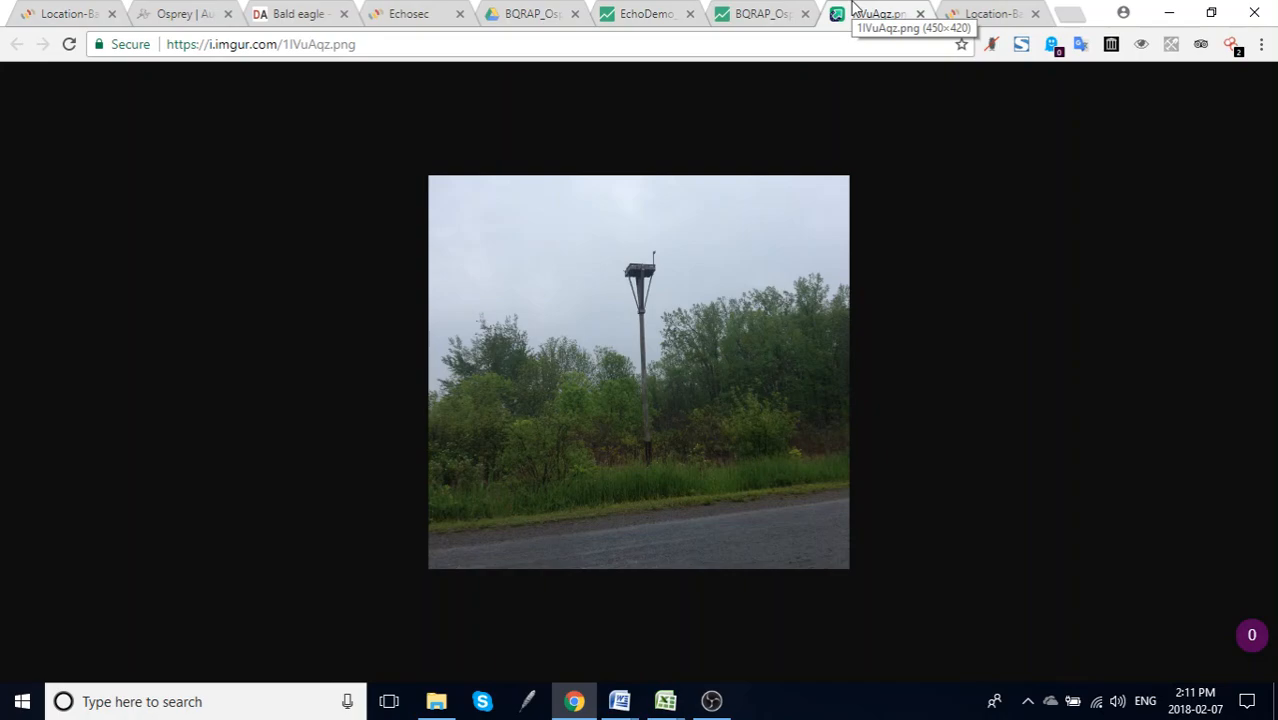
pyautogui.click(920, 14)
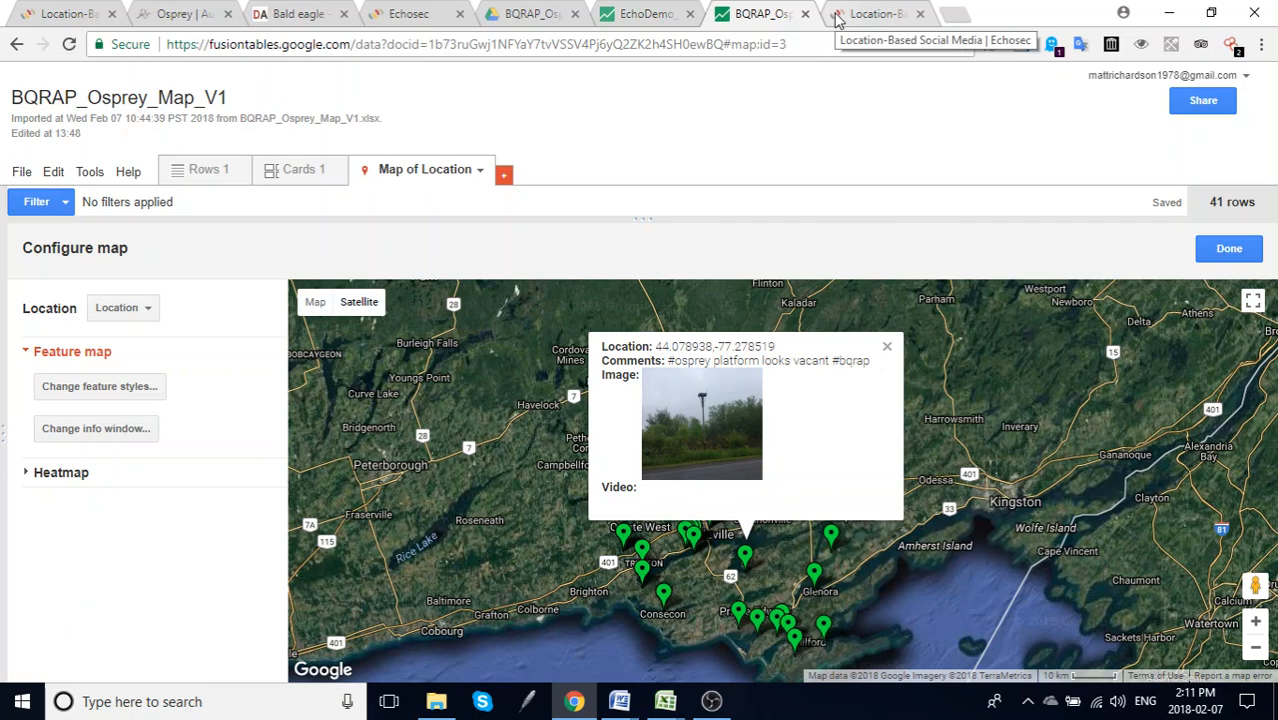
pyautogui.click(886, 350)
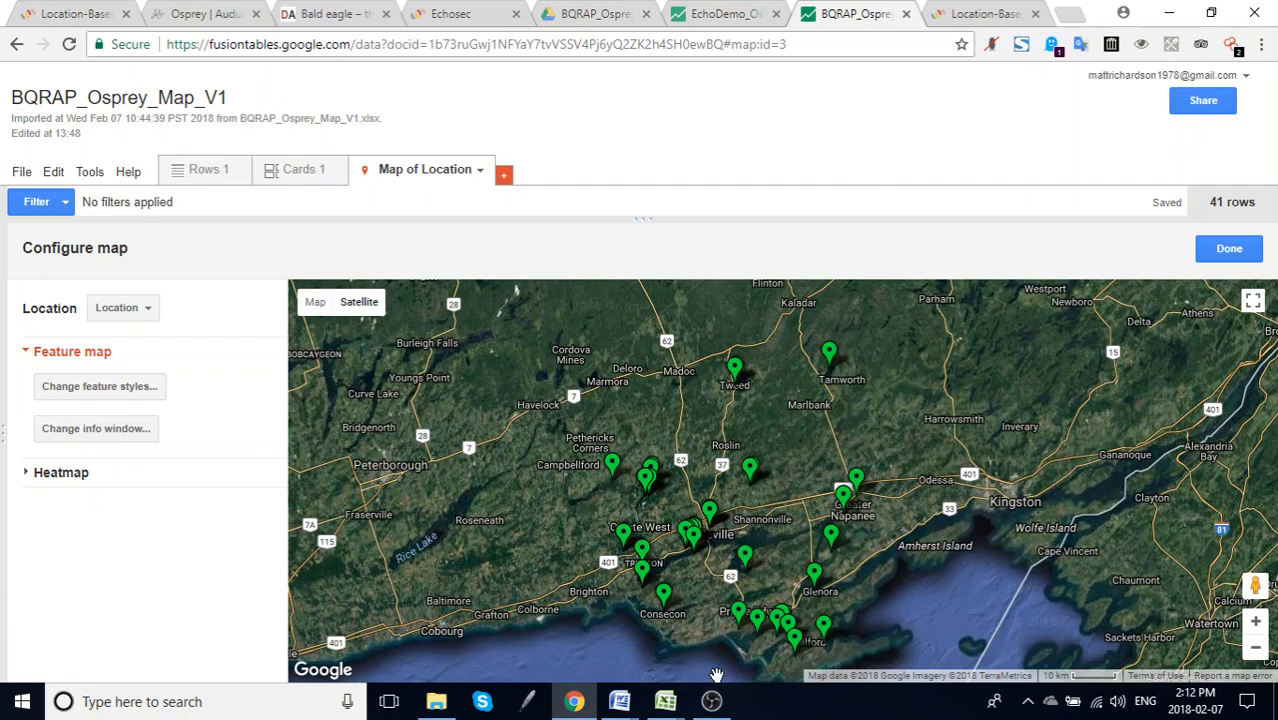
pyautogui.click(711, 709)
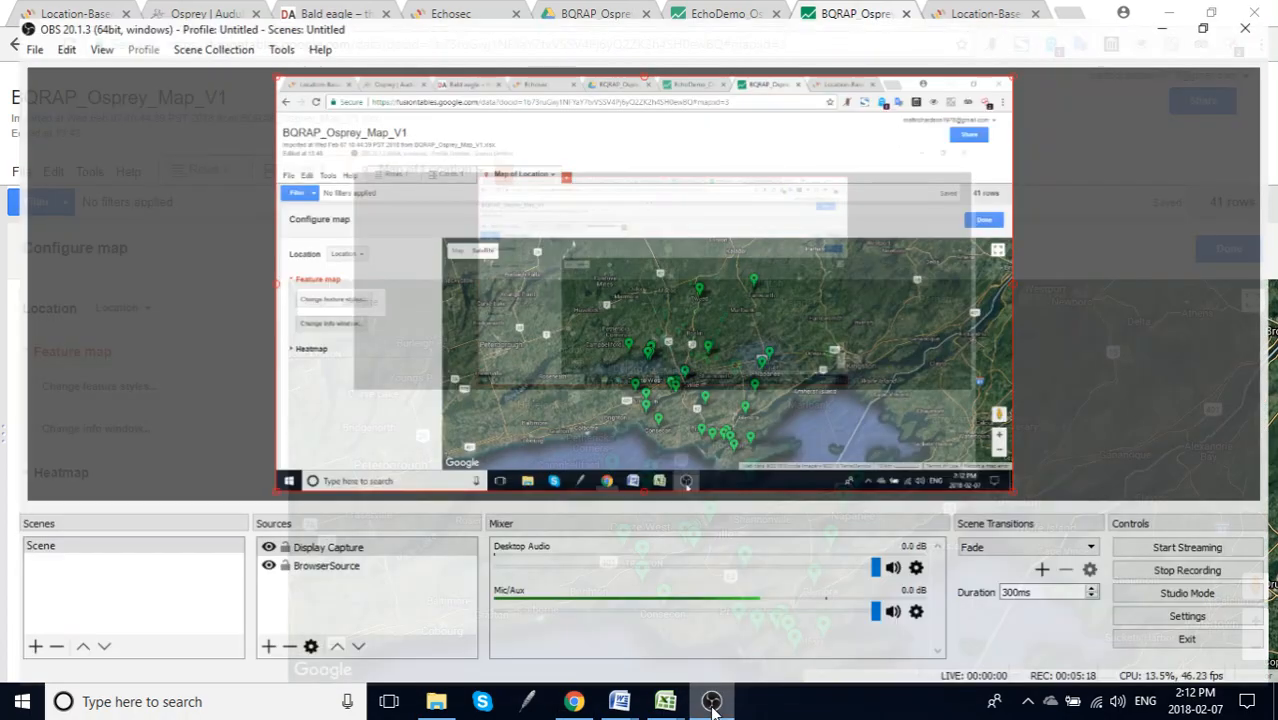